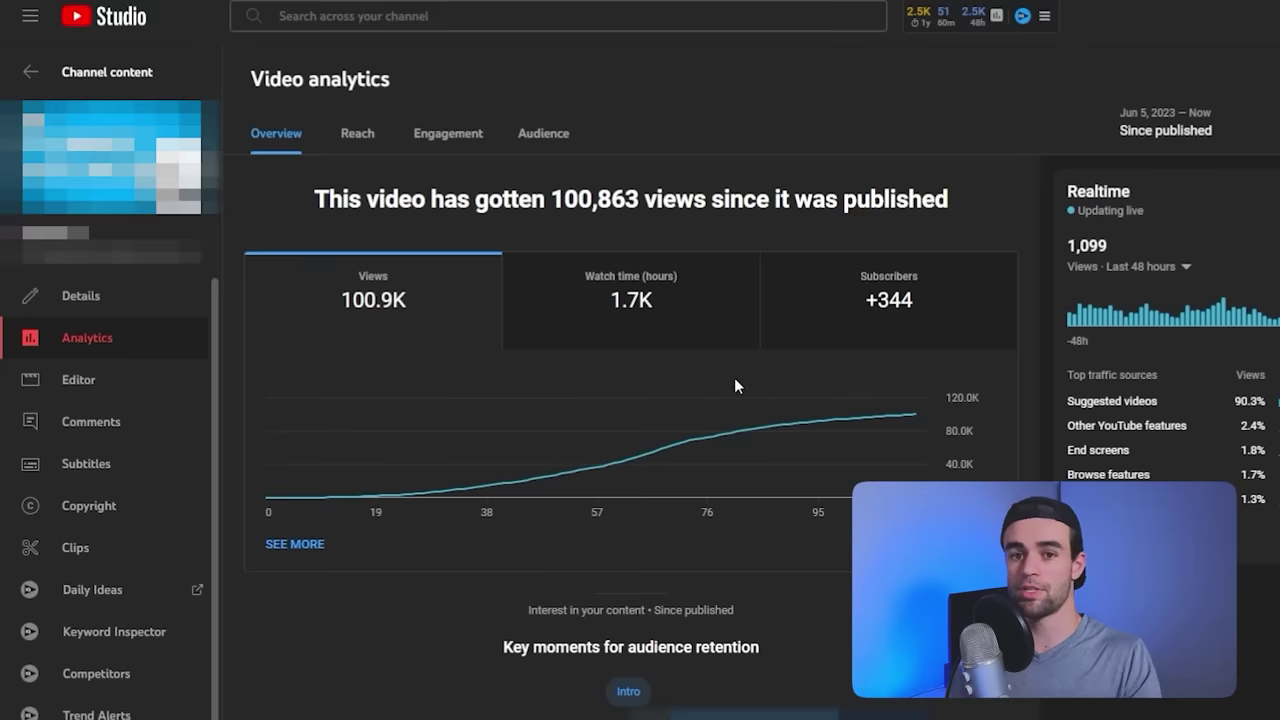
Step: Chart the video's 4.4% impressions click-through rate from the Reach analytics
mouse_move(915, 418)
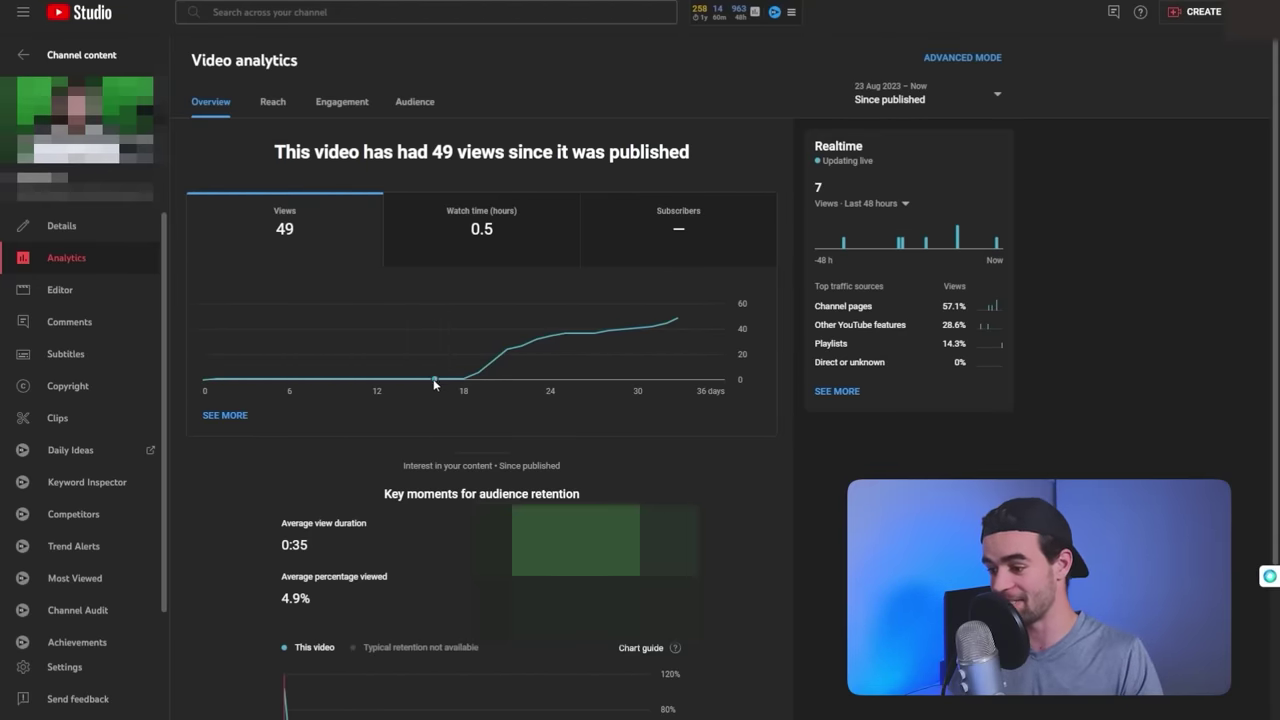
mouse_move(463, 378)
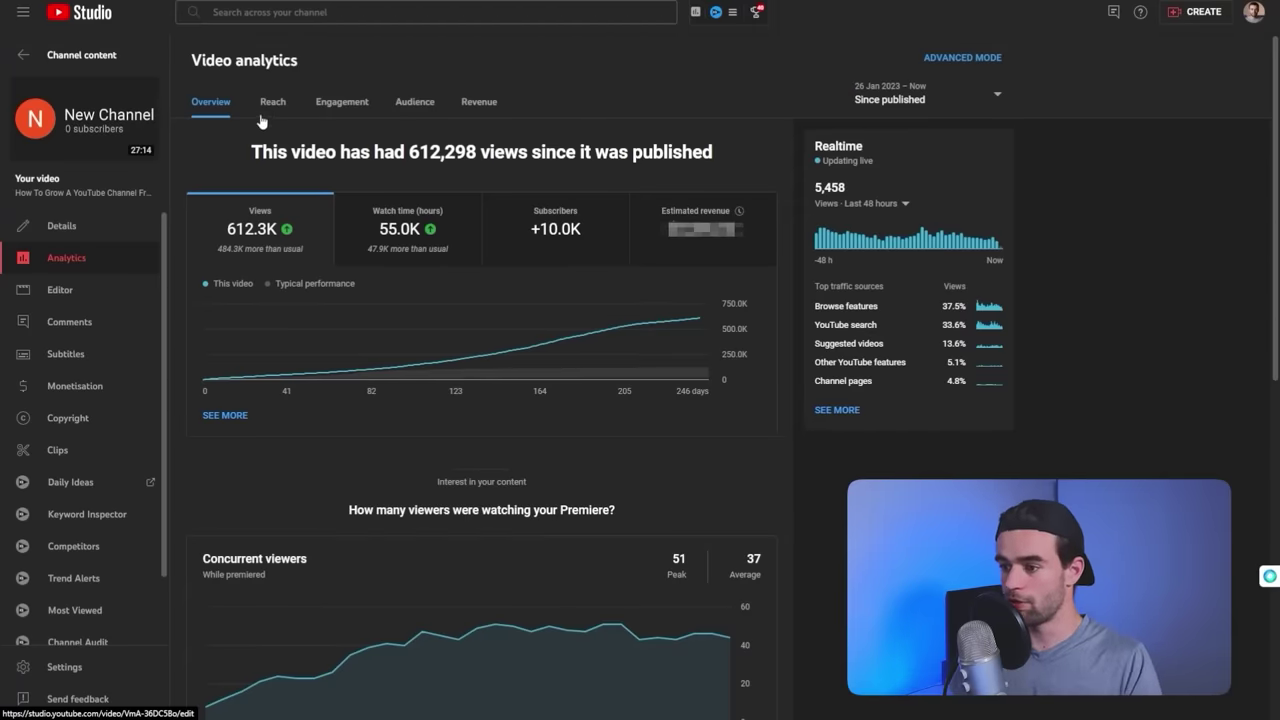
click(276, 117)
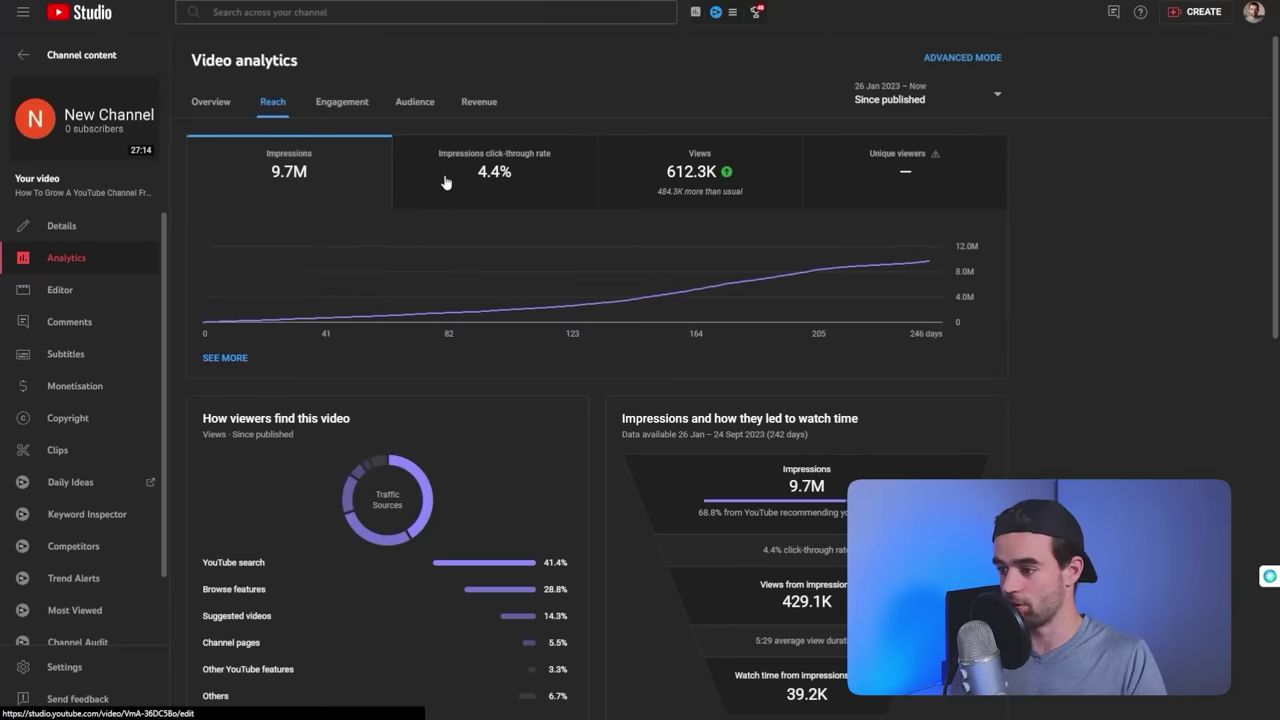
click(446, 182)
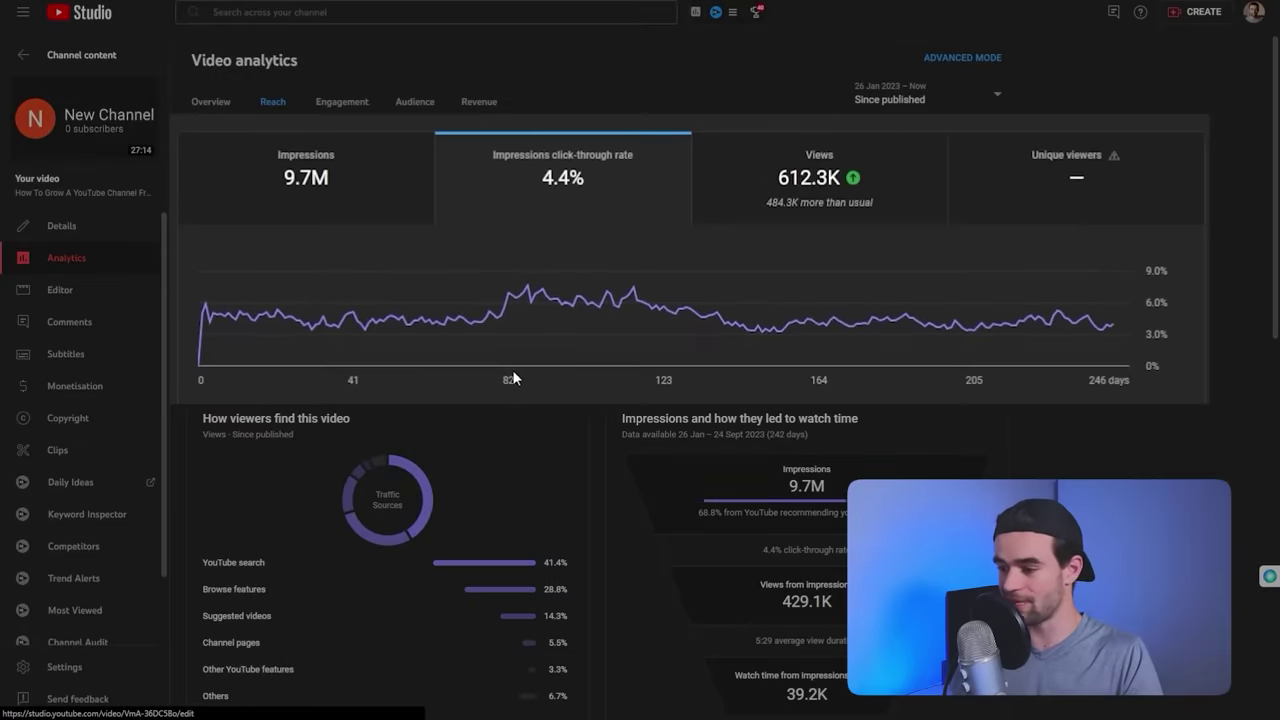
mouse_move(222, 318)
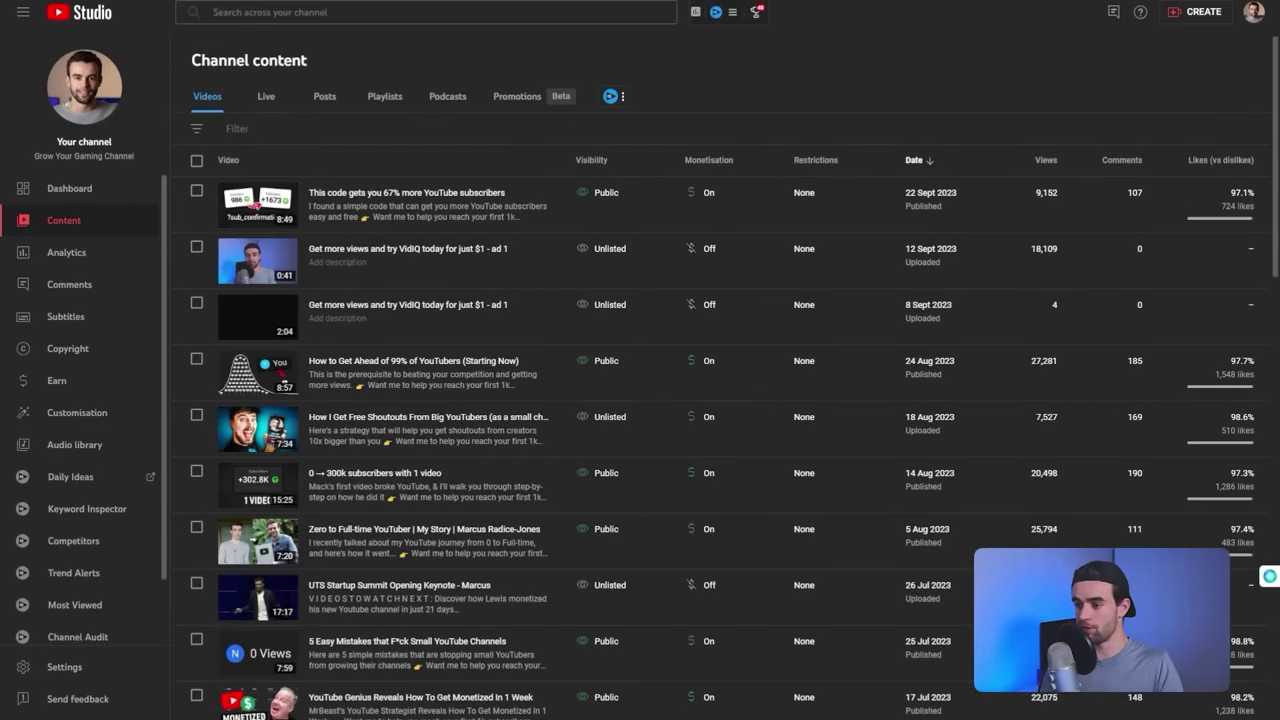
Step: Open the advanced channel Content report limited to the last 7 days, 18–24 Sept 2023
click(114, 262)
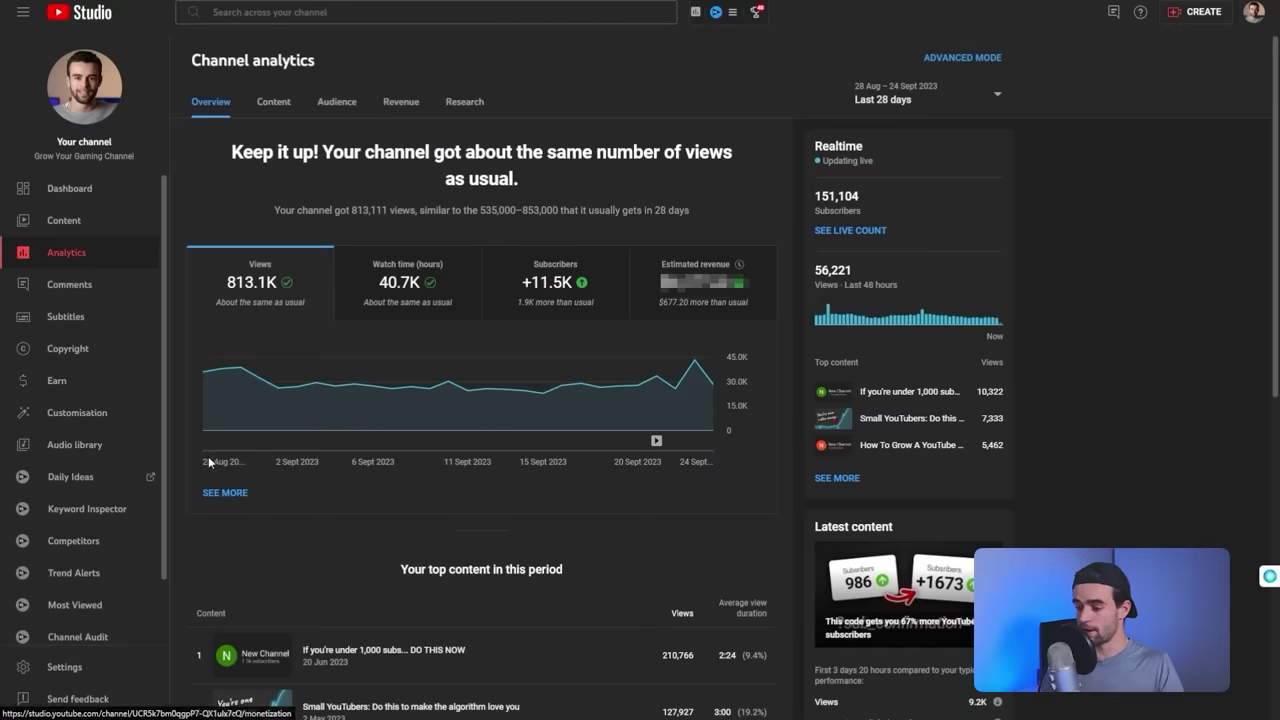
click(224, 493)
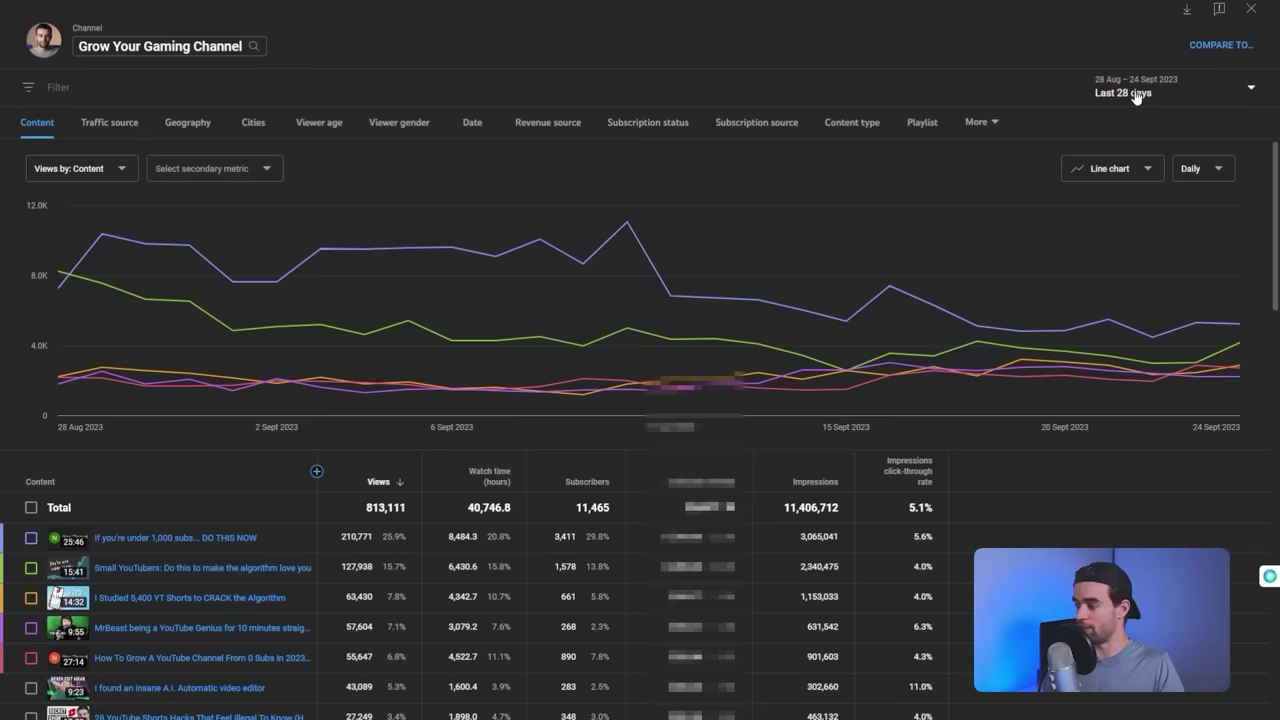
click(1132, 93)
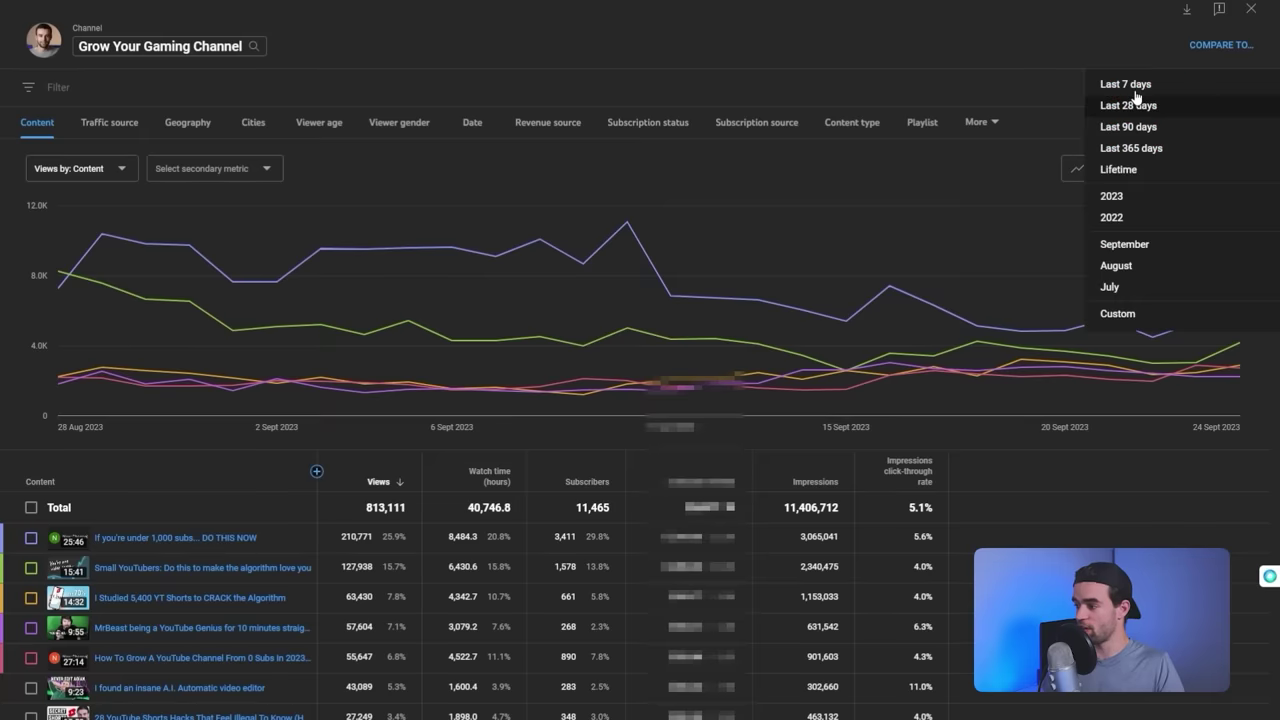
click(1085, 95)
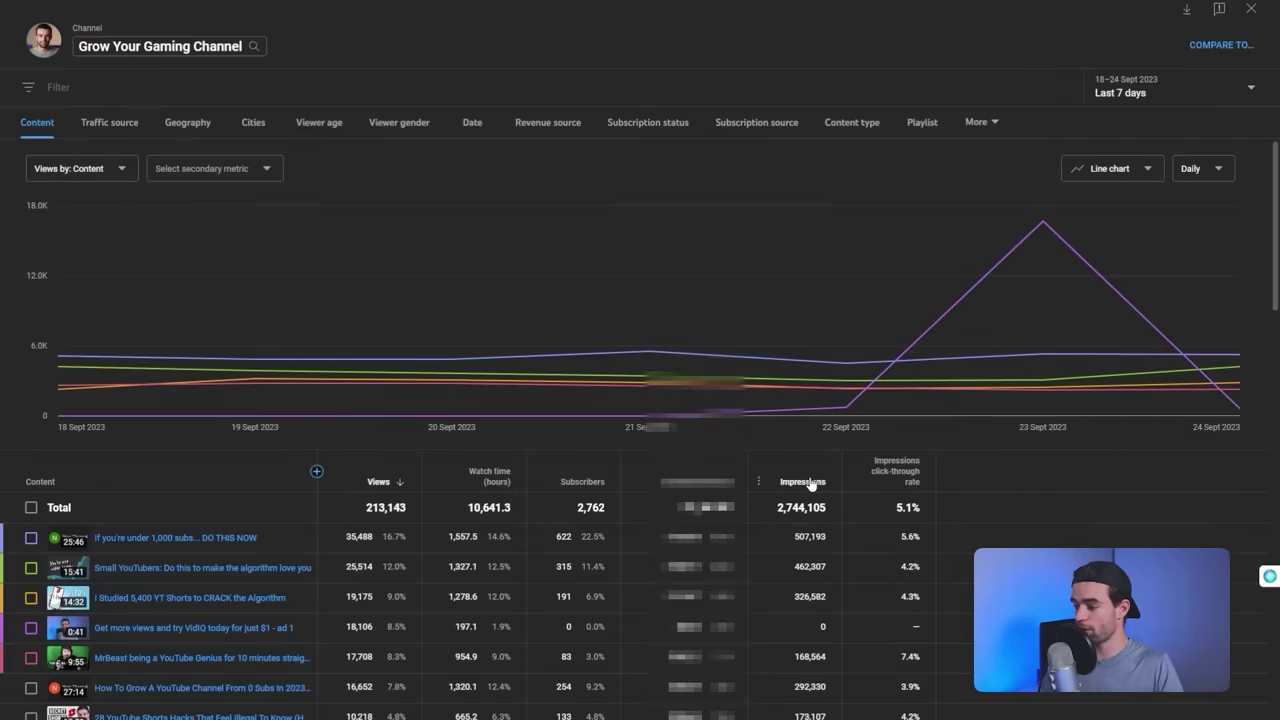
Step: Sort the Content report by most Impressions and scroll through the ranked videos
click(810, 482)
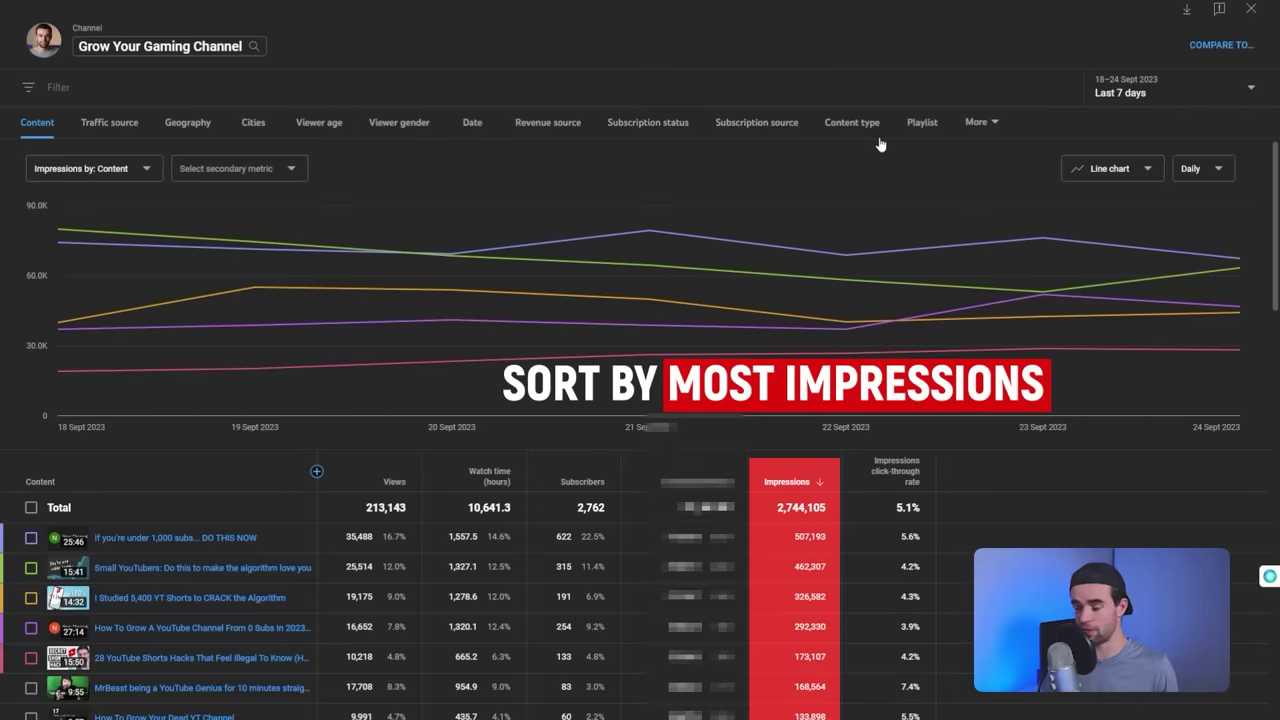
scroll(940, 244, down, 3)
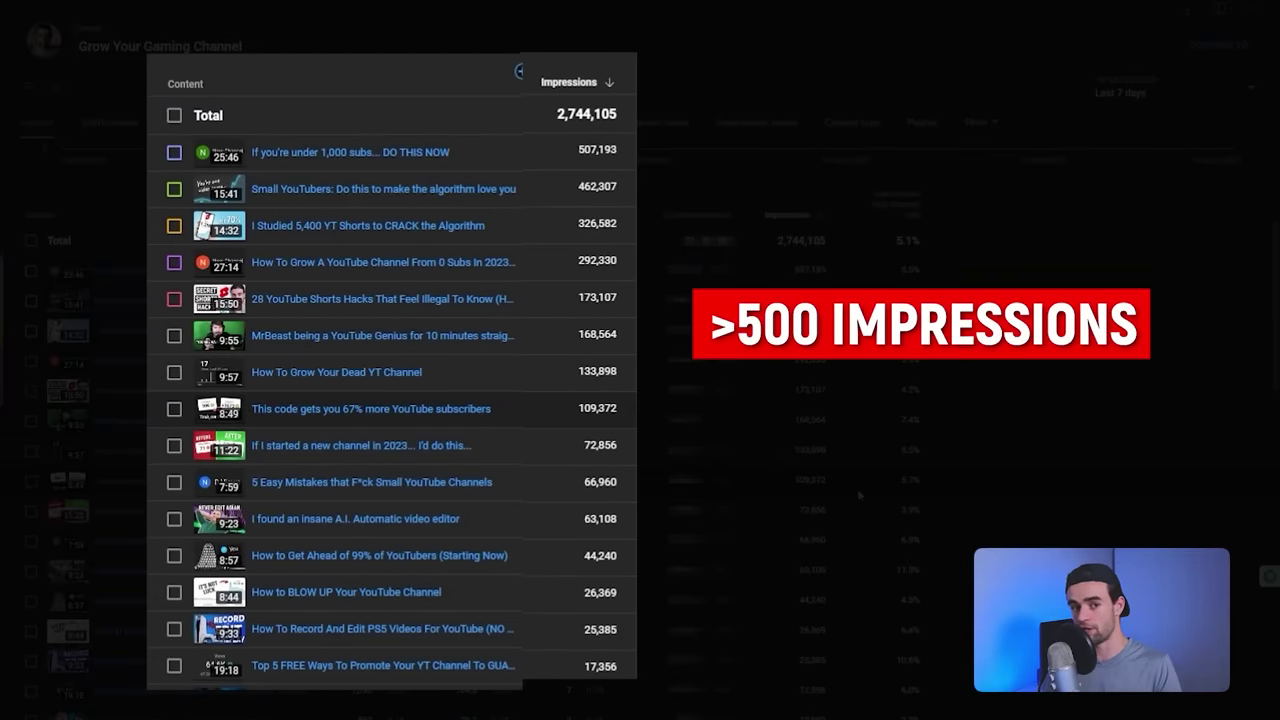
scroll(887, 421, up, 3)
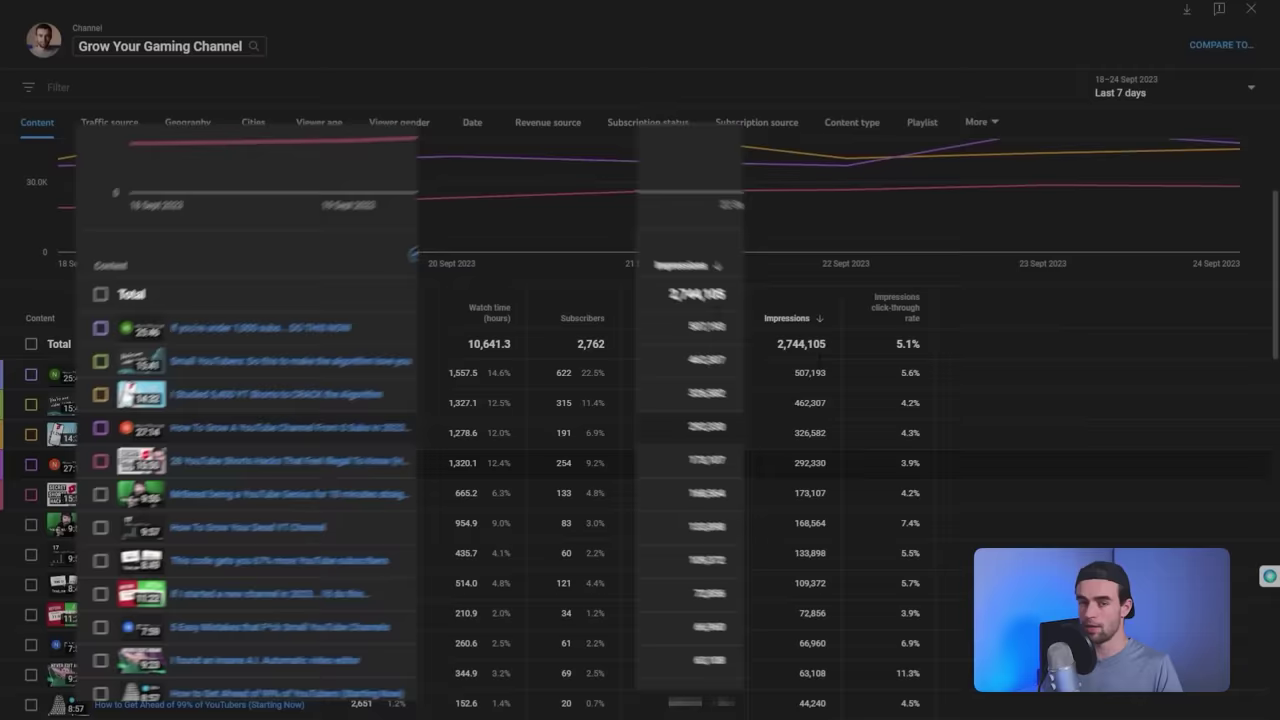
scroll(849, 422, down, 10)
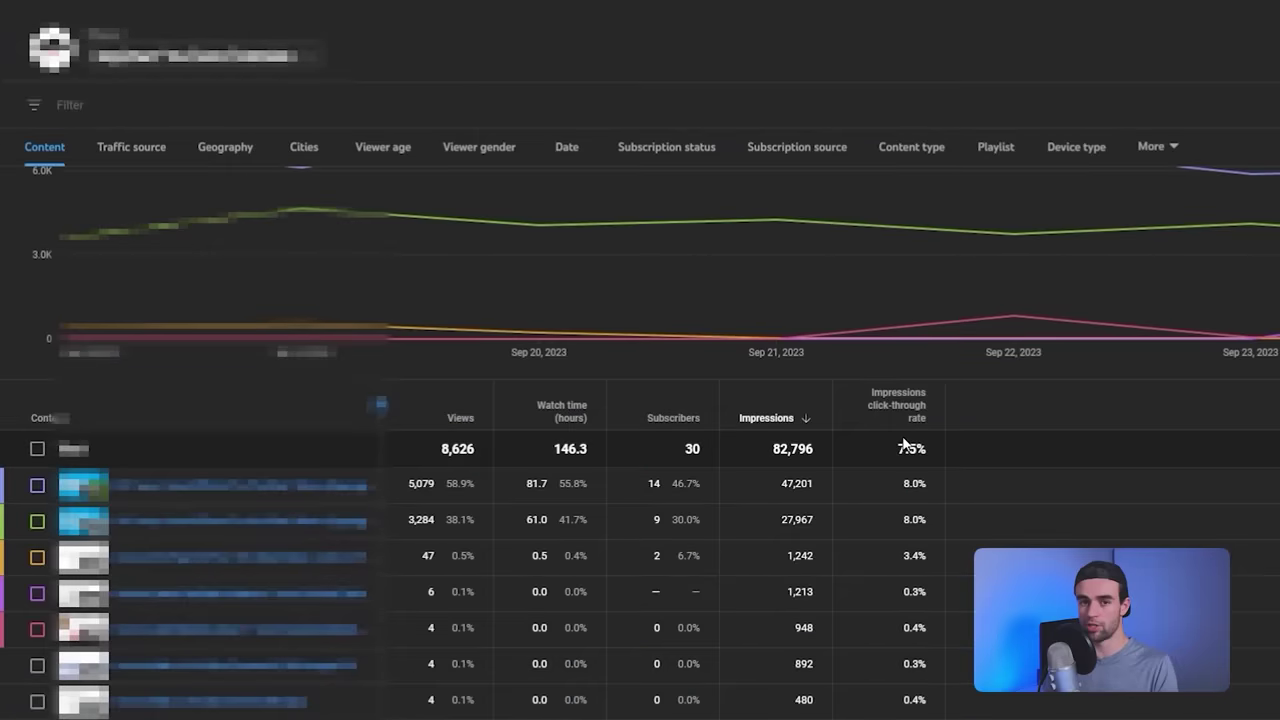
scroll(900, 430, down, 3)
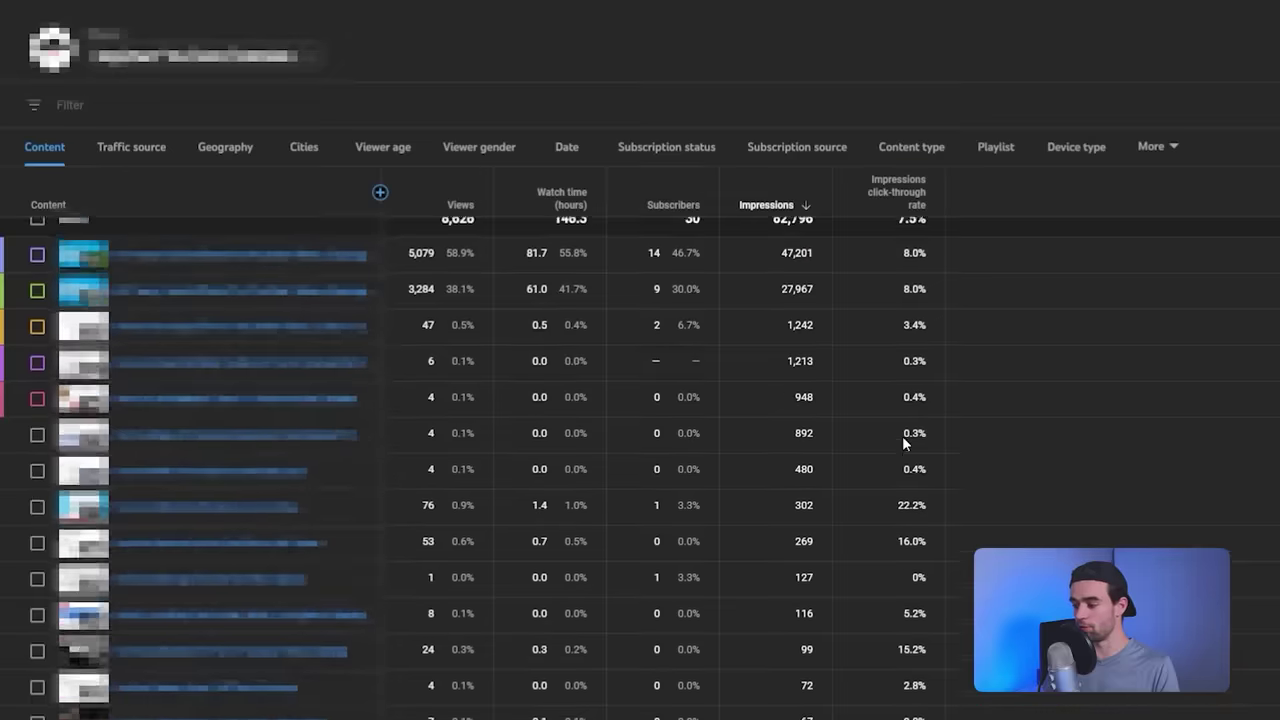
scroll(816, 333, down, 2)
scroll(816, 333, up, 2)
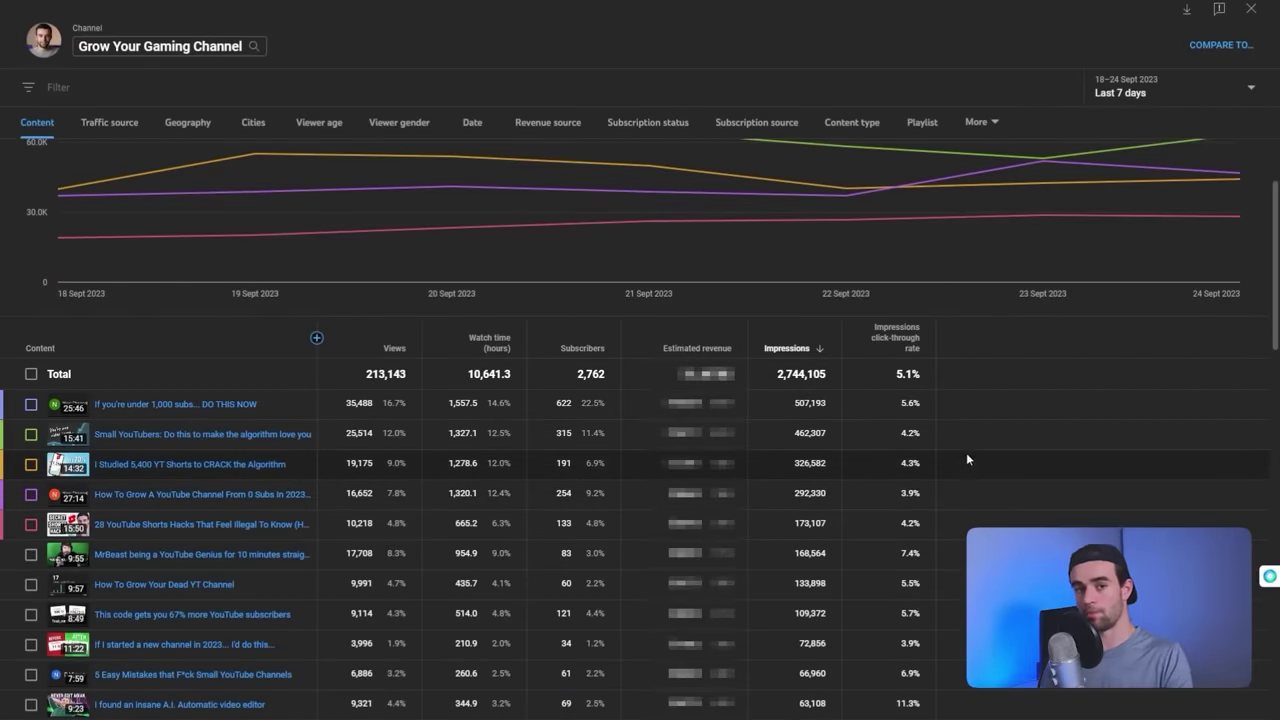
scroll(1031, 294, down, 2)
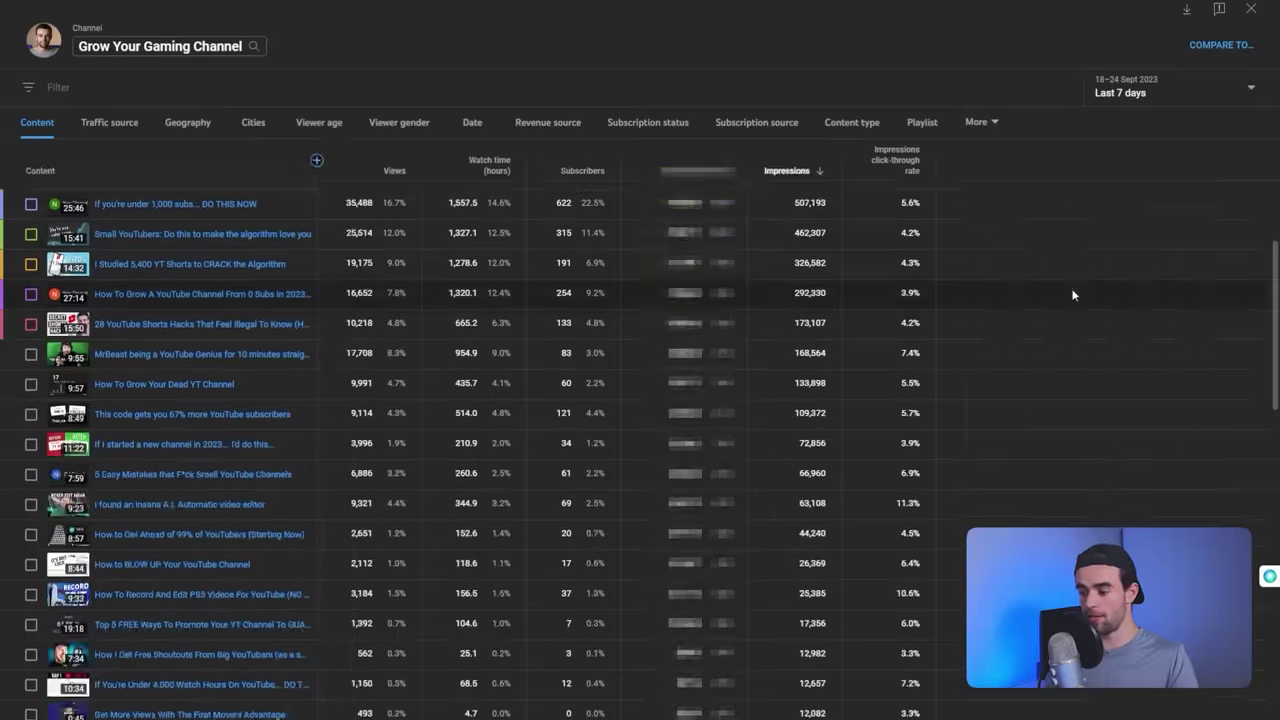
scroll(1071, 291, up, 2)
scroll(640, 420, down, 1)
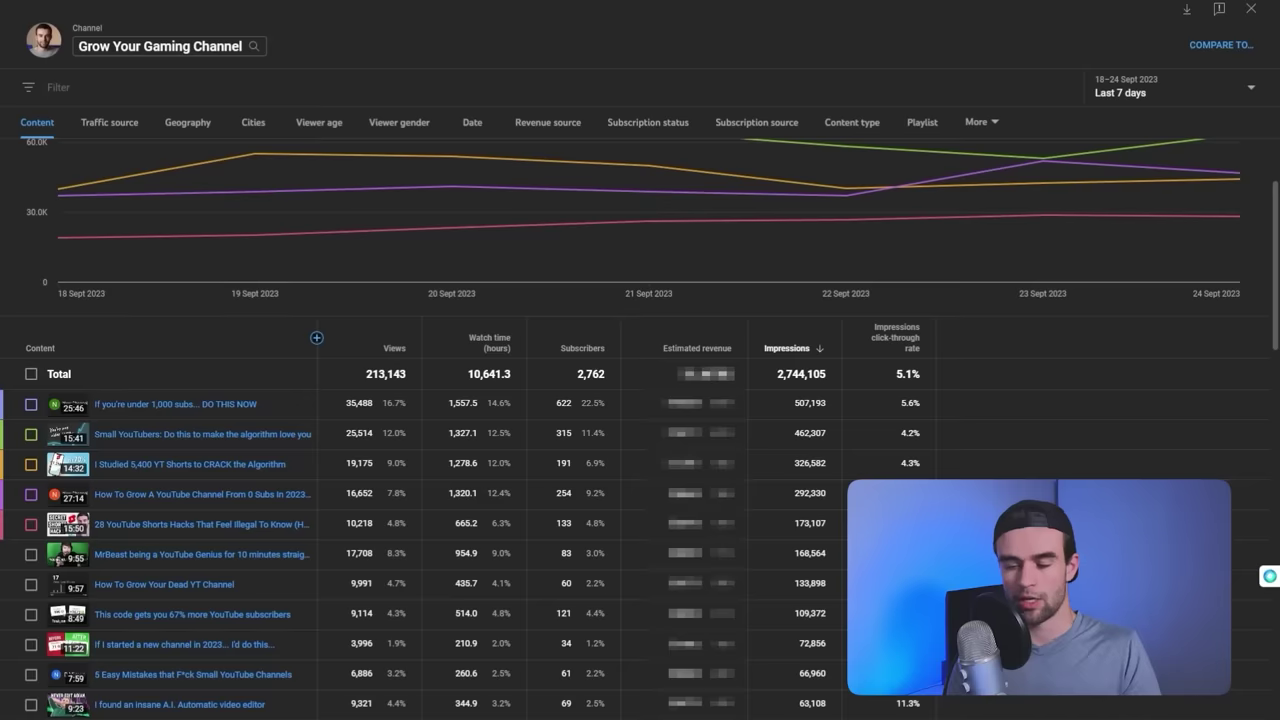
Step: Open analytics for the 'I Studied 5,400 YT Shorts to CRACK the Algorithm' video
mouse_move(146, 474)
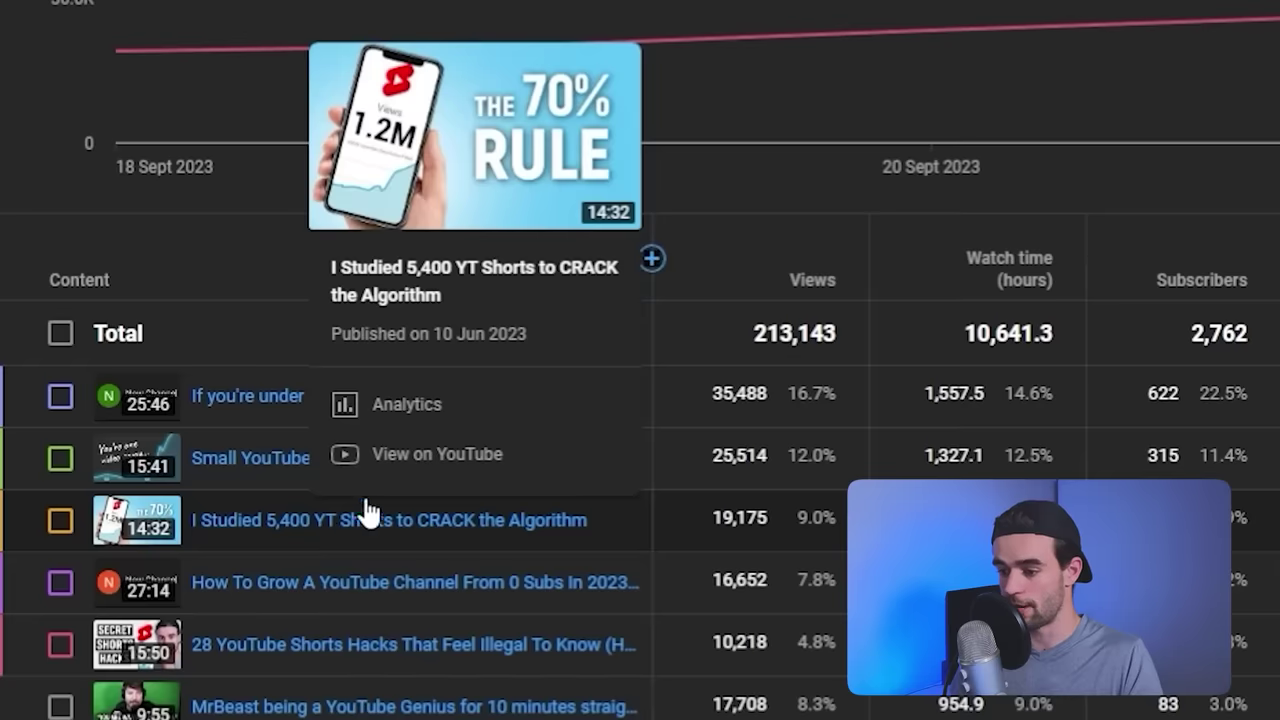
click(438, 404)
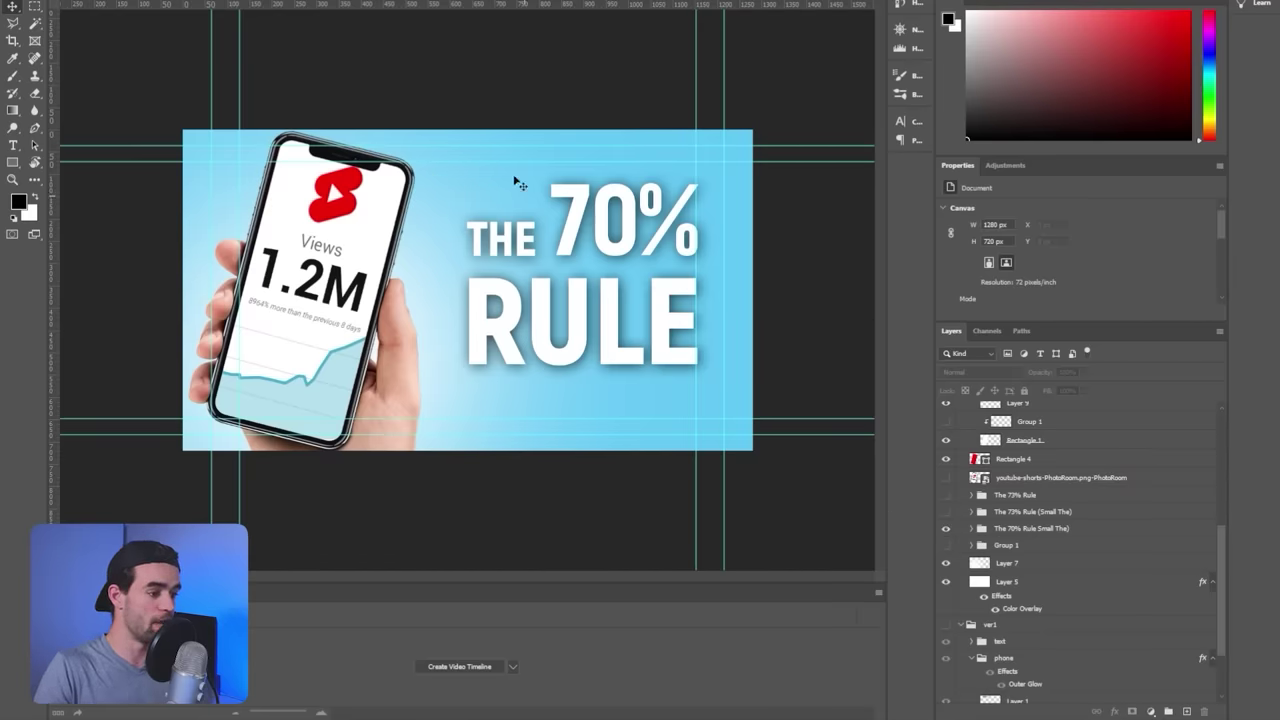
Step: Hide the THE 70% RULE headline layer and leave a single THE 73% RULE headline visible
click(945, 528)
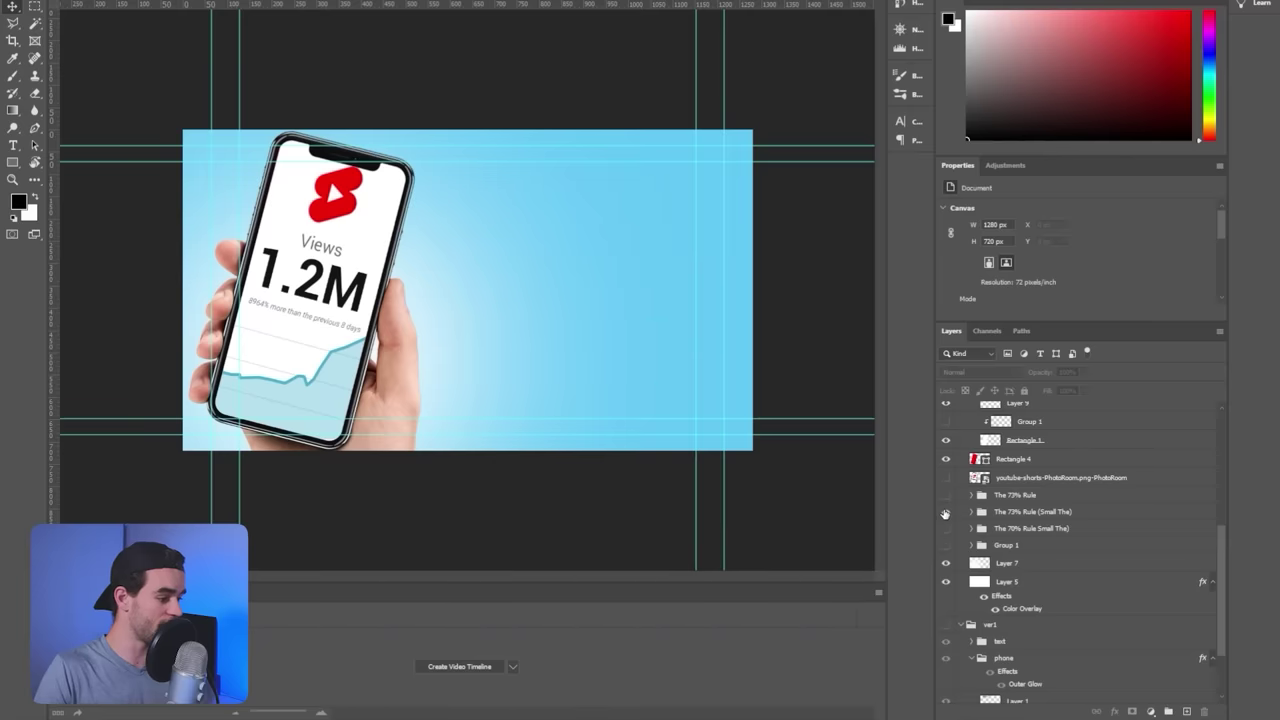
click(945, 512)
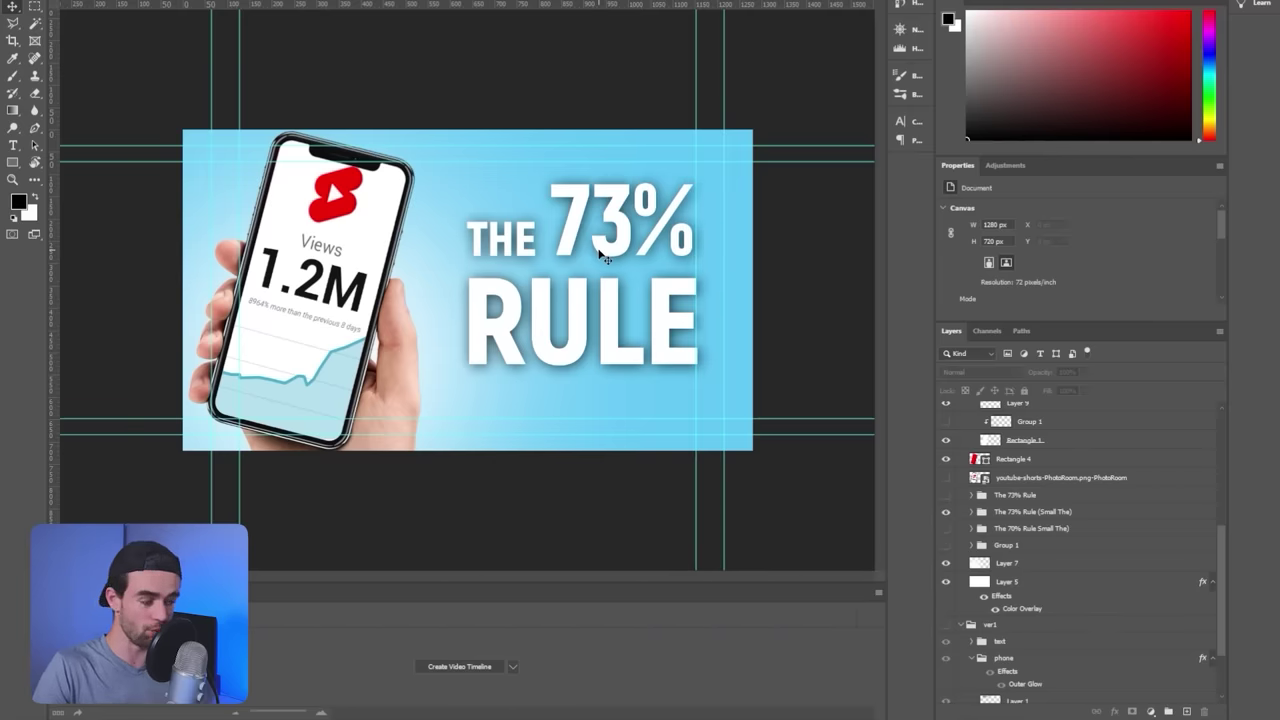
click(946, 495)
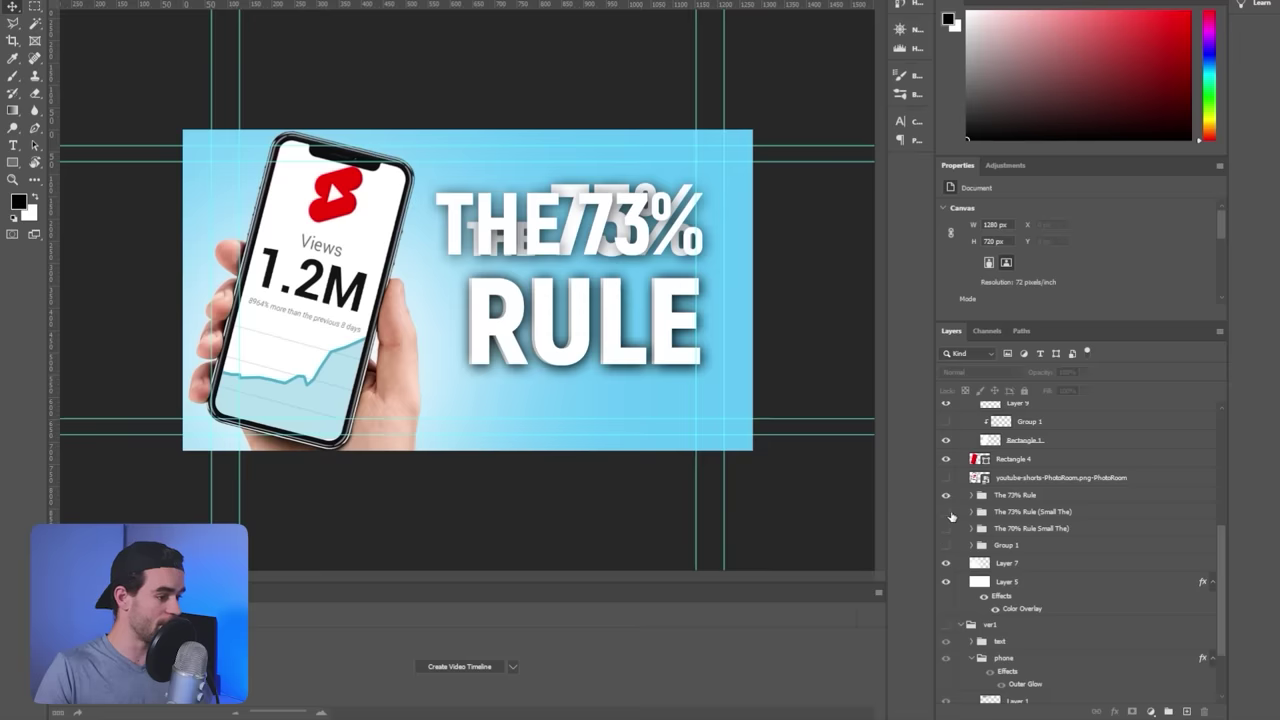
click(946, 512)
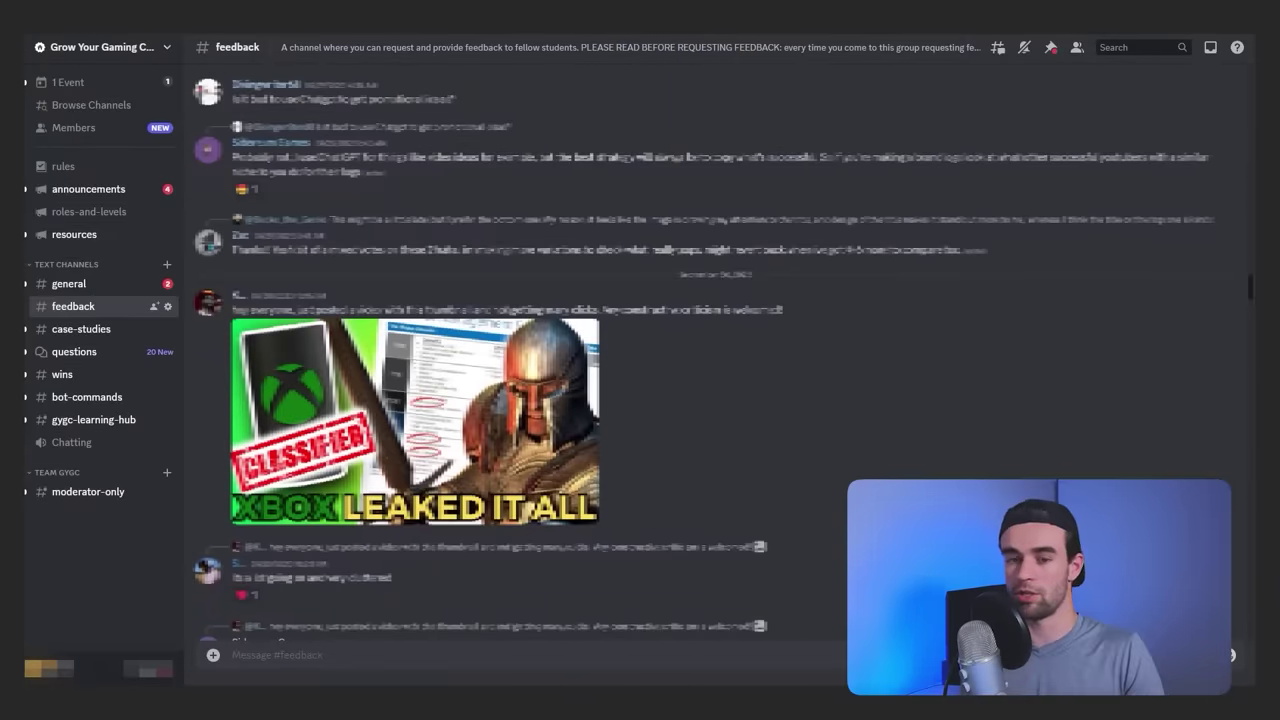
Step: Read through the Discord #feedback channel, then start a new test on ThumbnailTest
scroll(640, 360, down, 20)
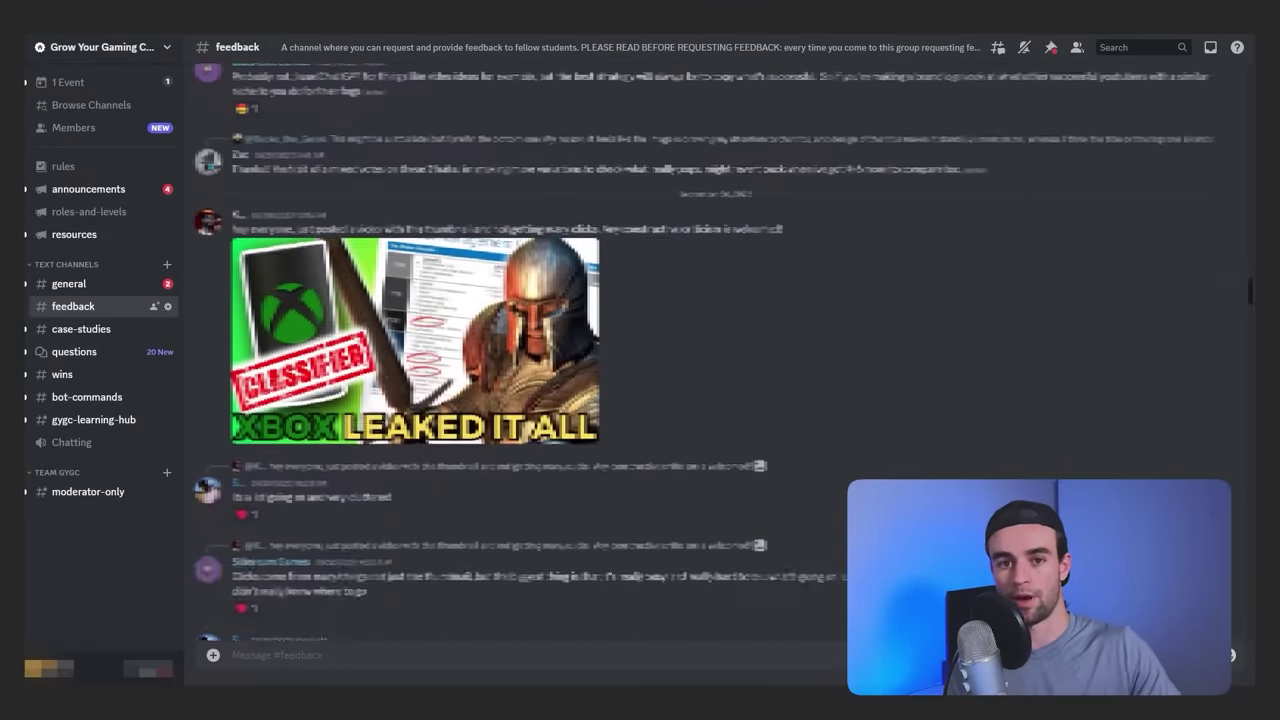
scroll(700, 360, down, 15)
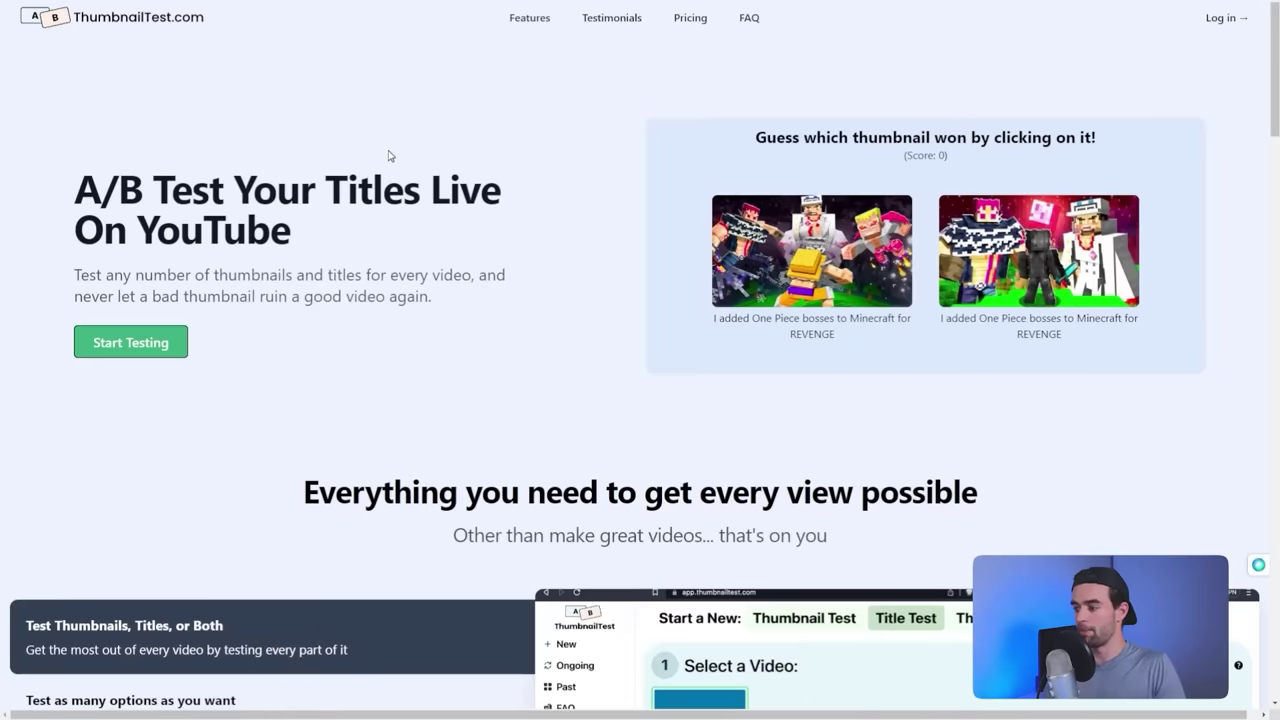
click(157, 345)
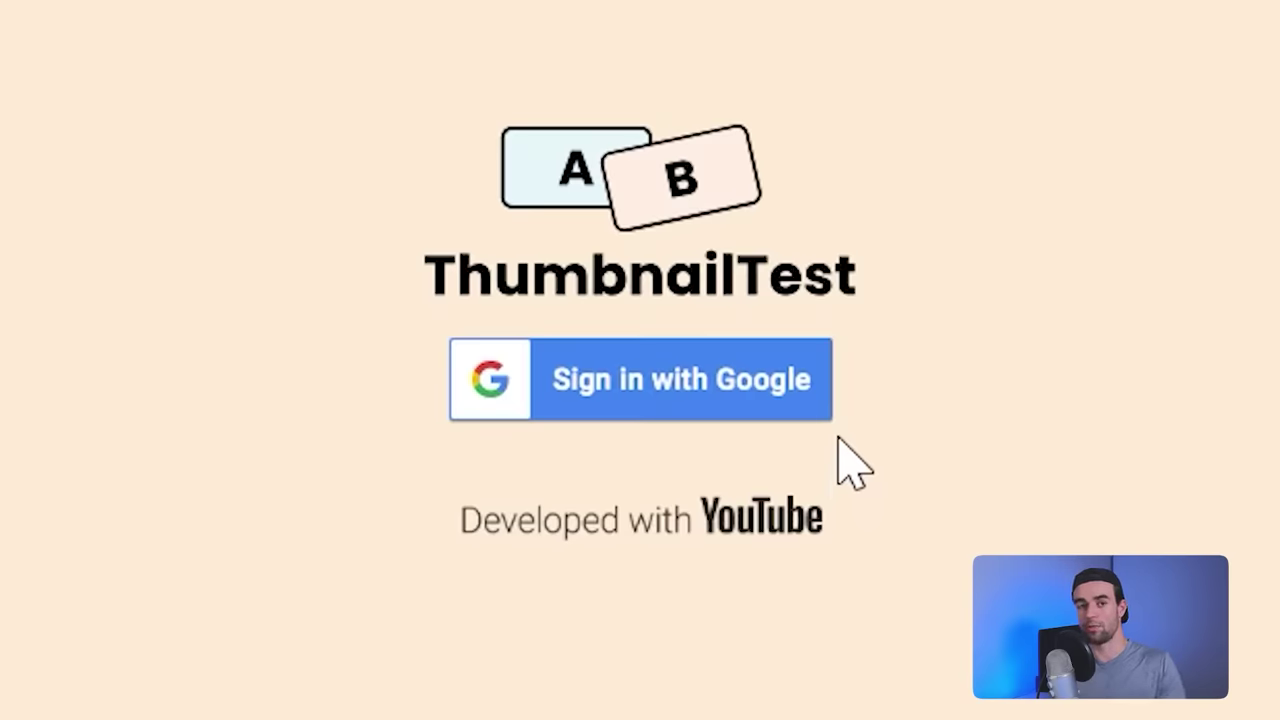
Step: Sign in to ThumbnailTest with the channel's Google account
click(777, 410)
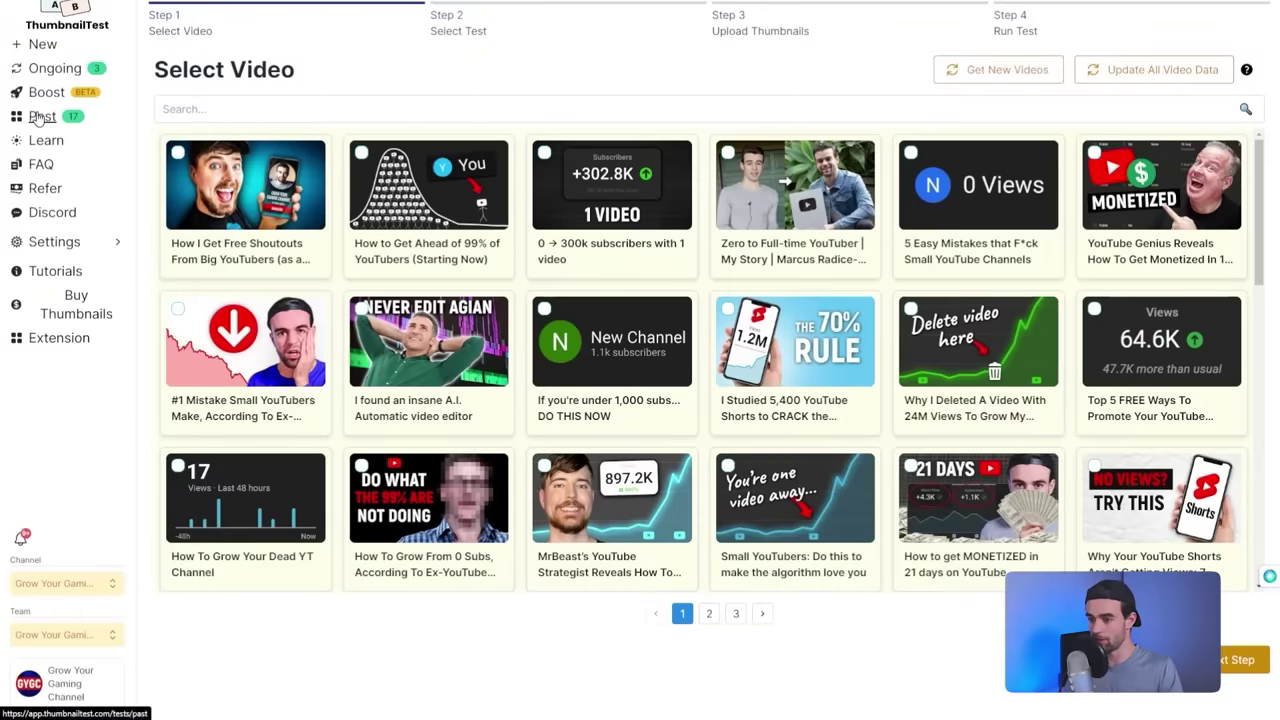
Step: Open Past Tests and scroll through earlier tests' statuses and start dates
click(40, 117)
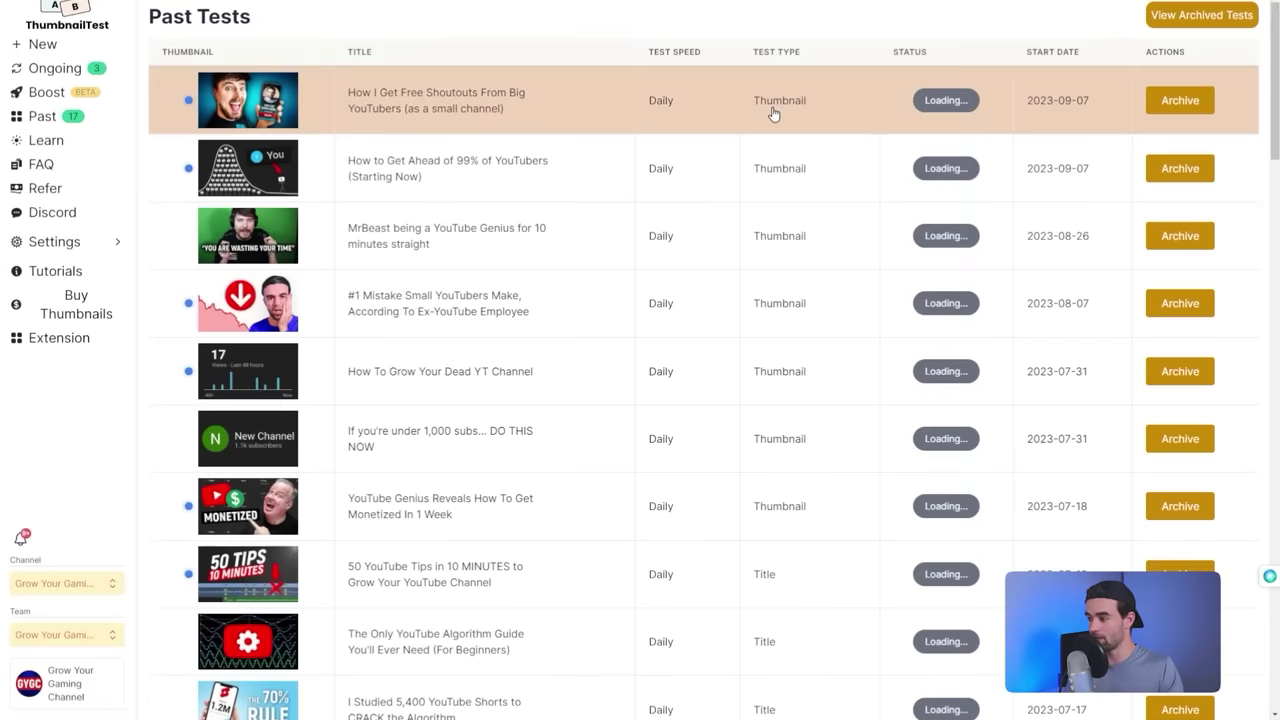
scroll(772, 114, down, 10)
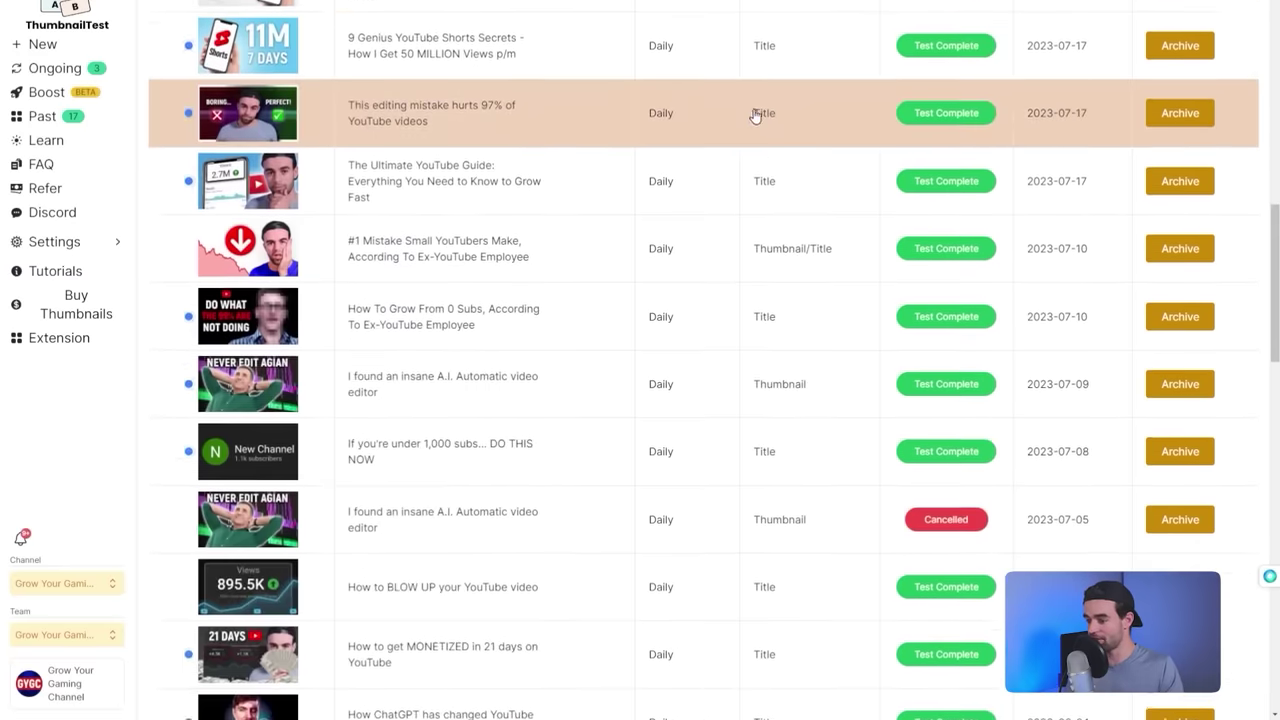
scroll(755, 115, down, 10)
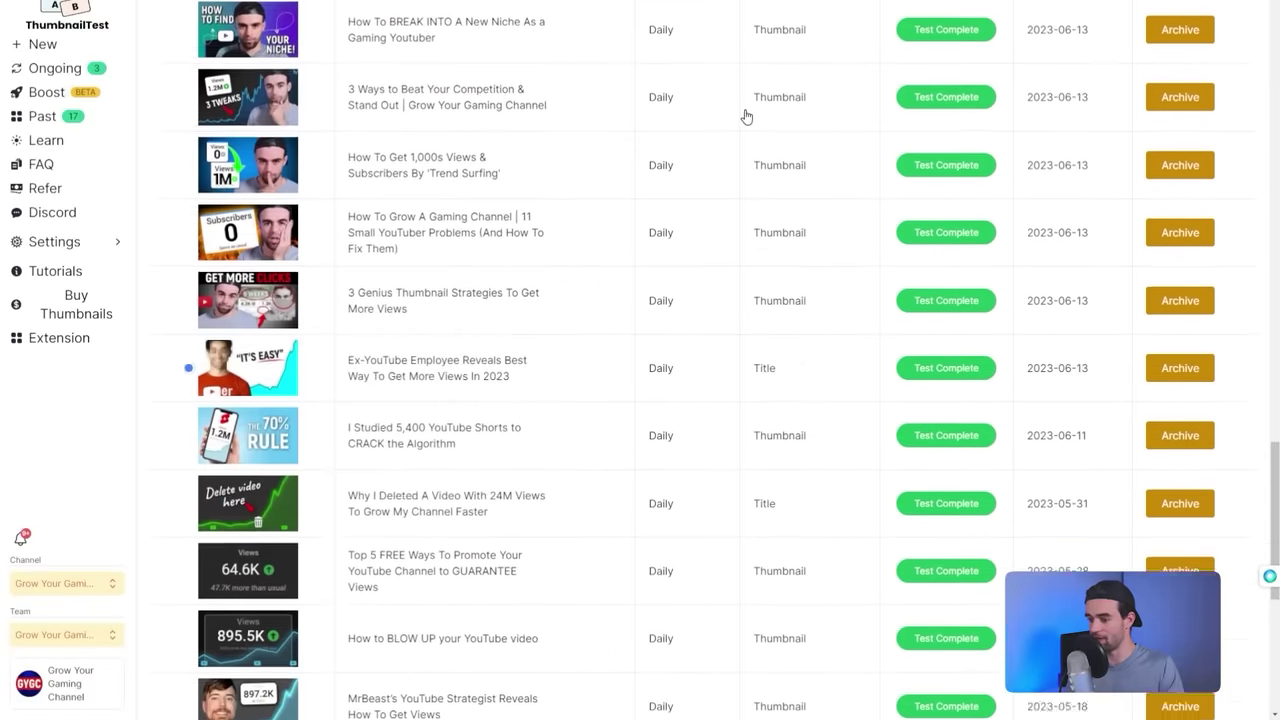
scroll(740, 117, down, 5)
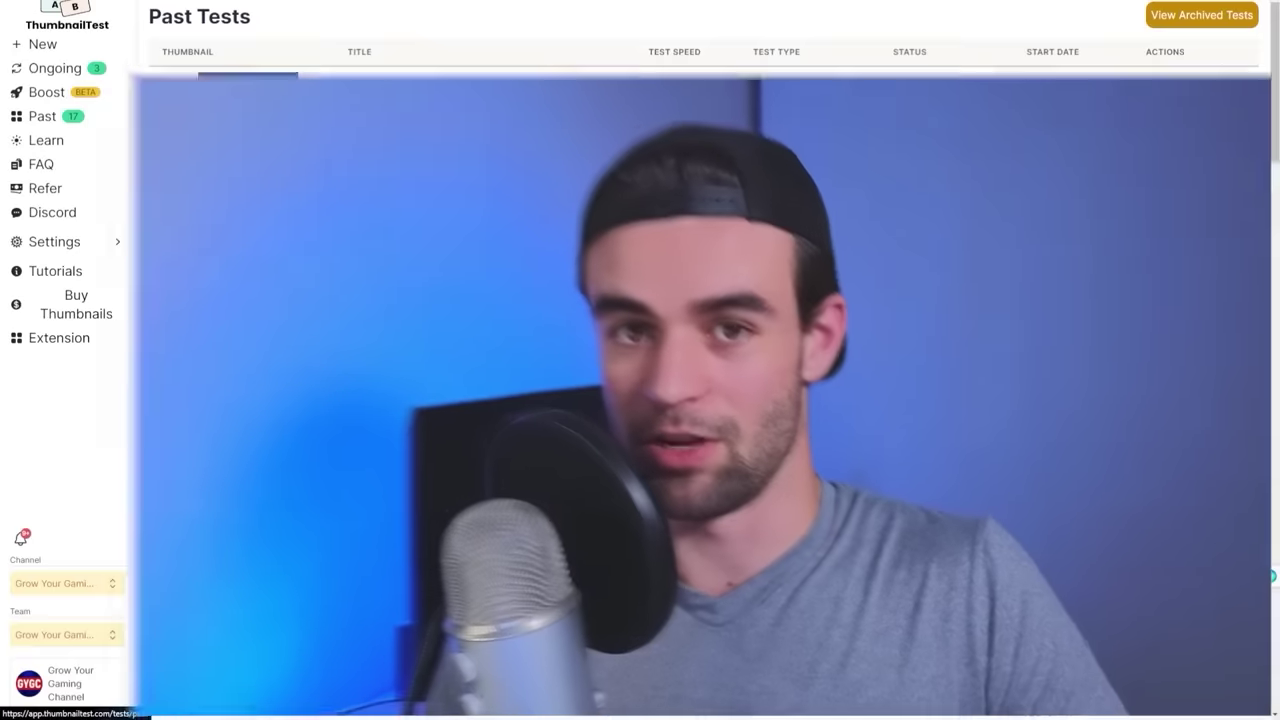
scroll(745, 117, down, 10)
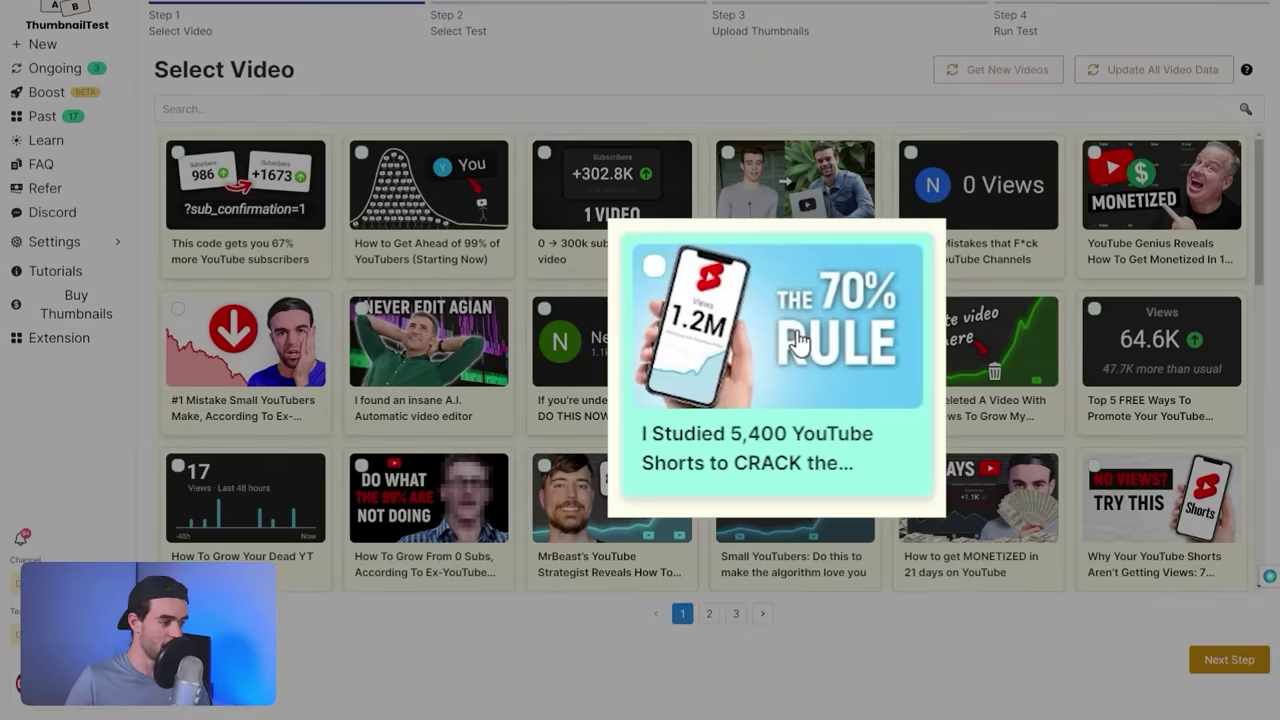
Step: Choose the 70% RULE video for a Thumbnail Only test and continue to uploading
click(797, 340)
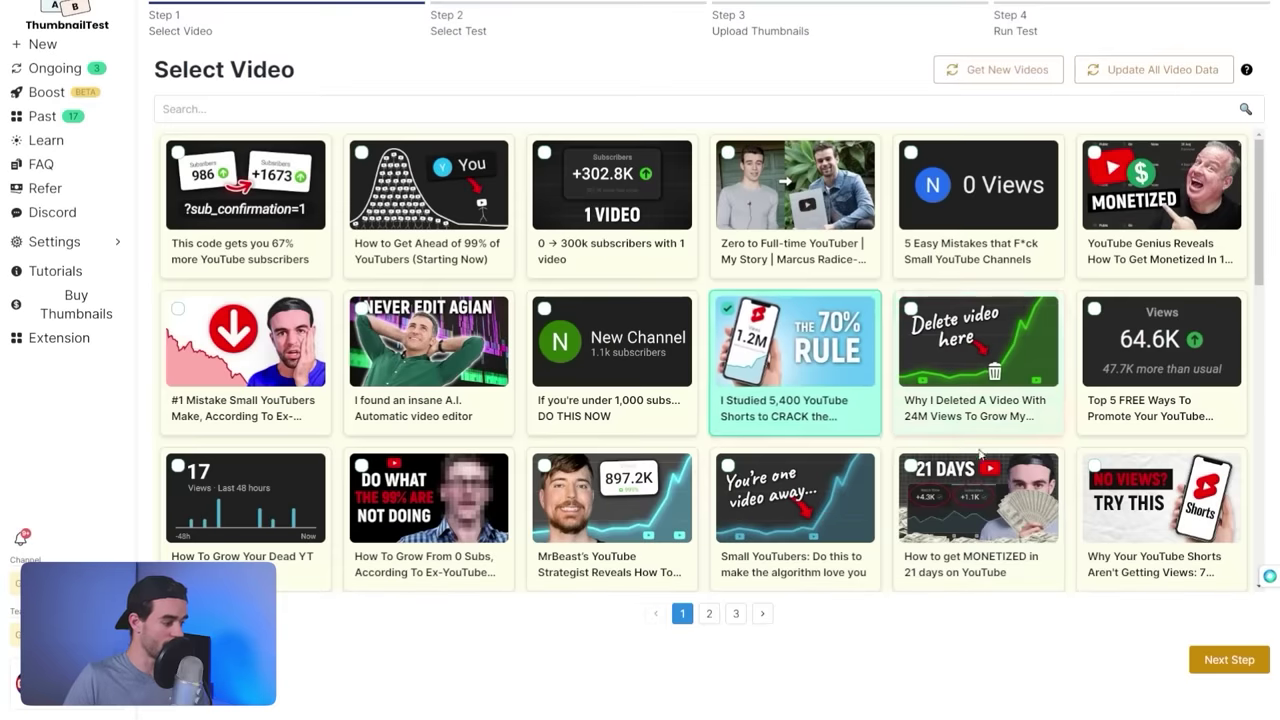
click(1230, 660)
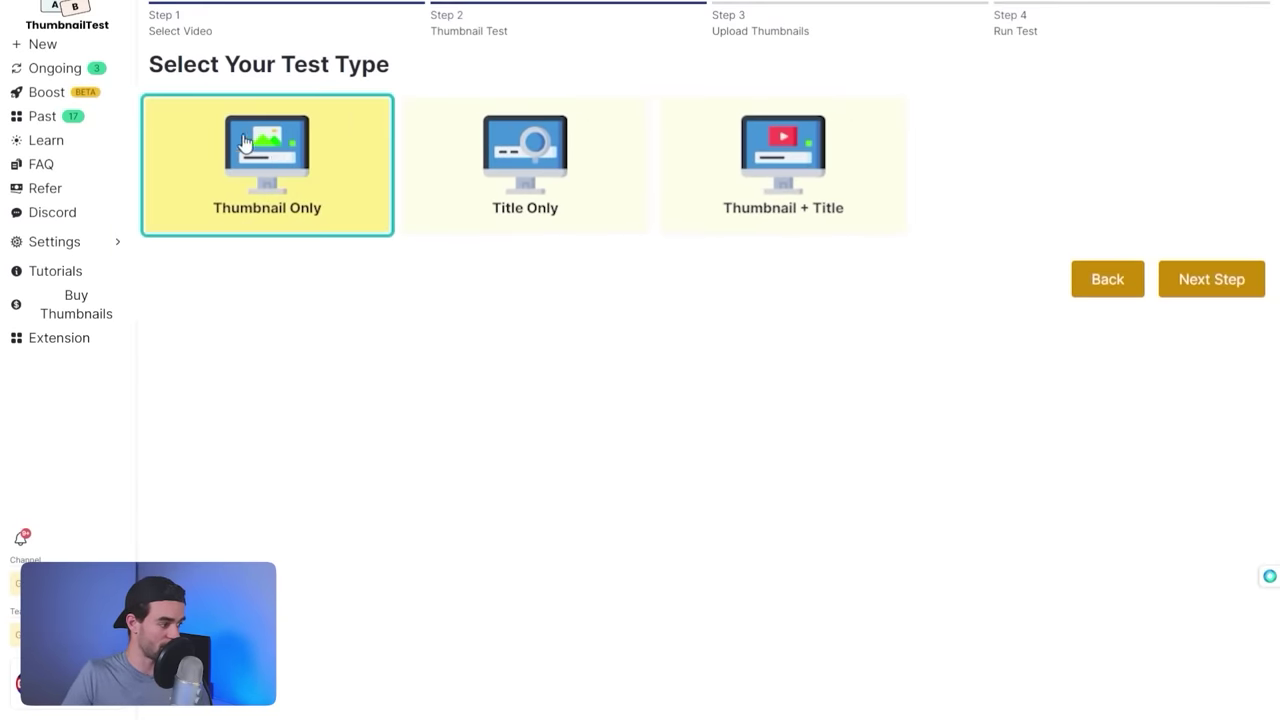
click(1213, 292)
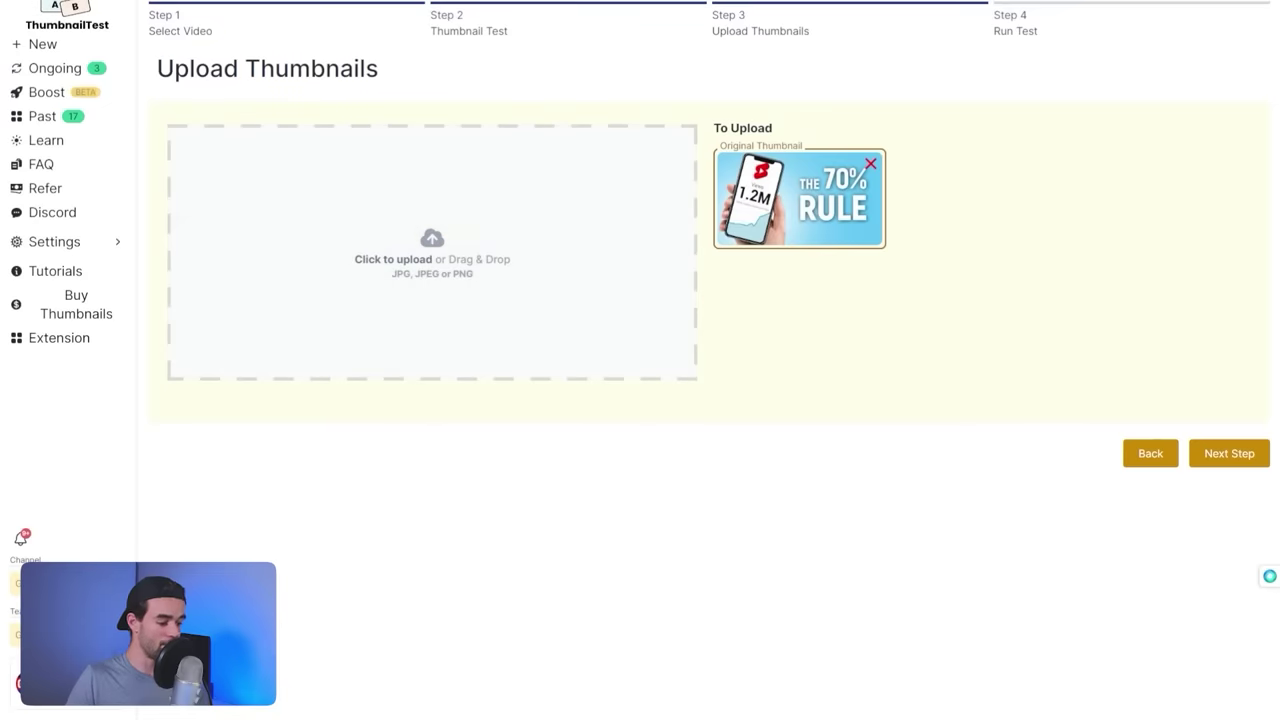
Step: Add five THE 70%/73% RULE thumbnail files to the To Upload list
click(534, 231)
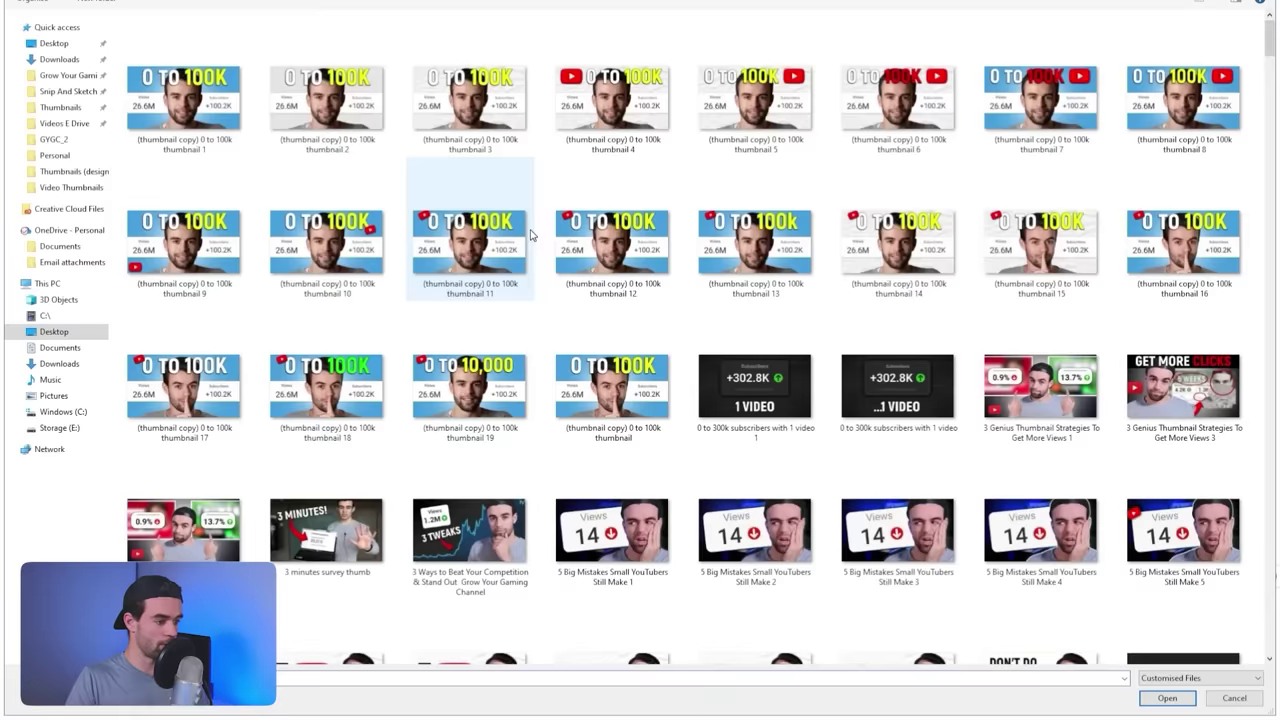
scroll(831, 243, down, 10)
scroll(831, 243, down, 15)
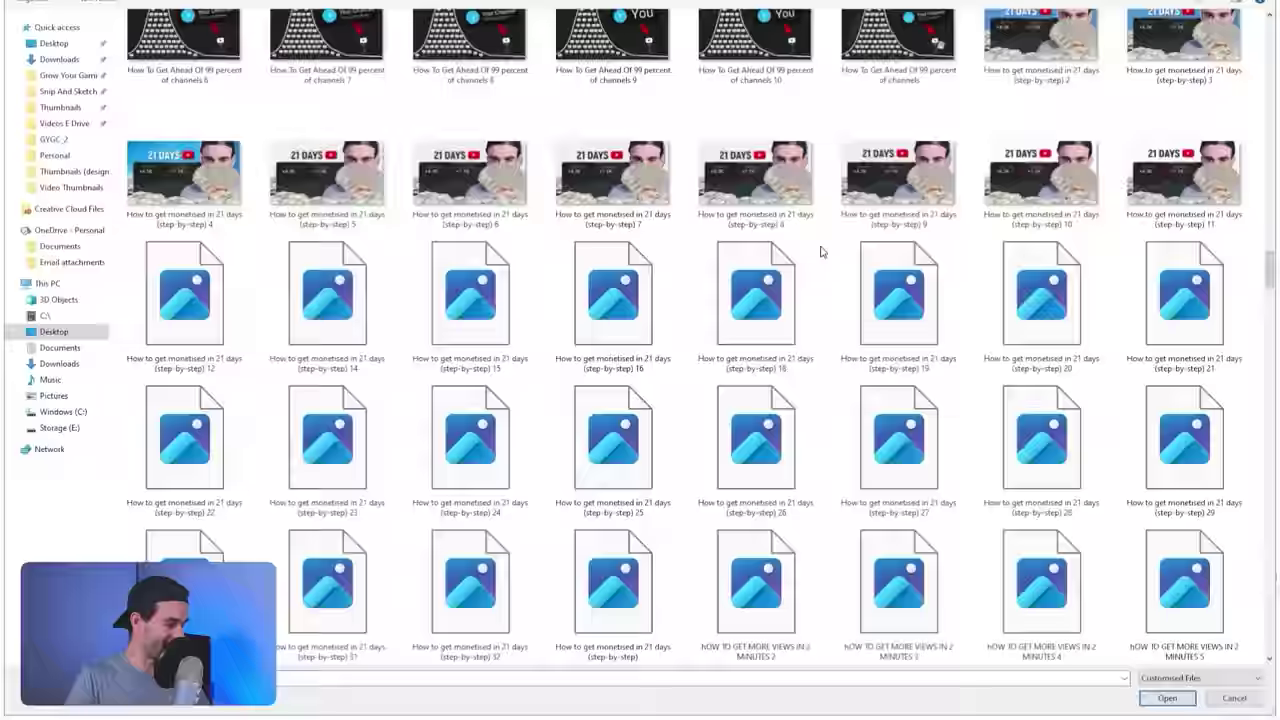
scroll(819, 251, up, 4)
scroll(819, 251, up, 3)
scroll(819, 251, down, 15)
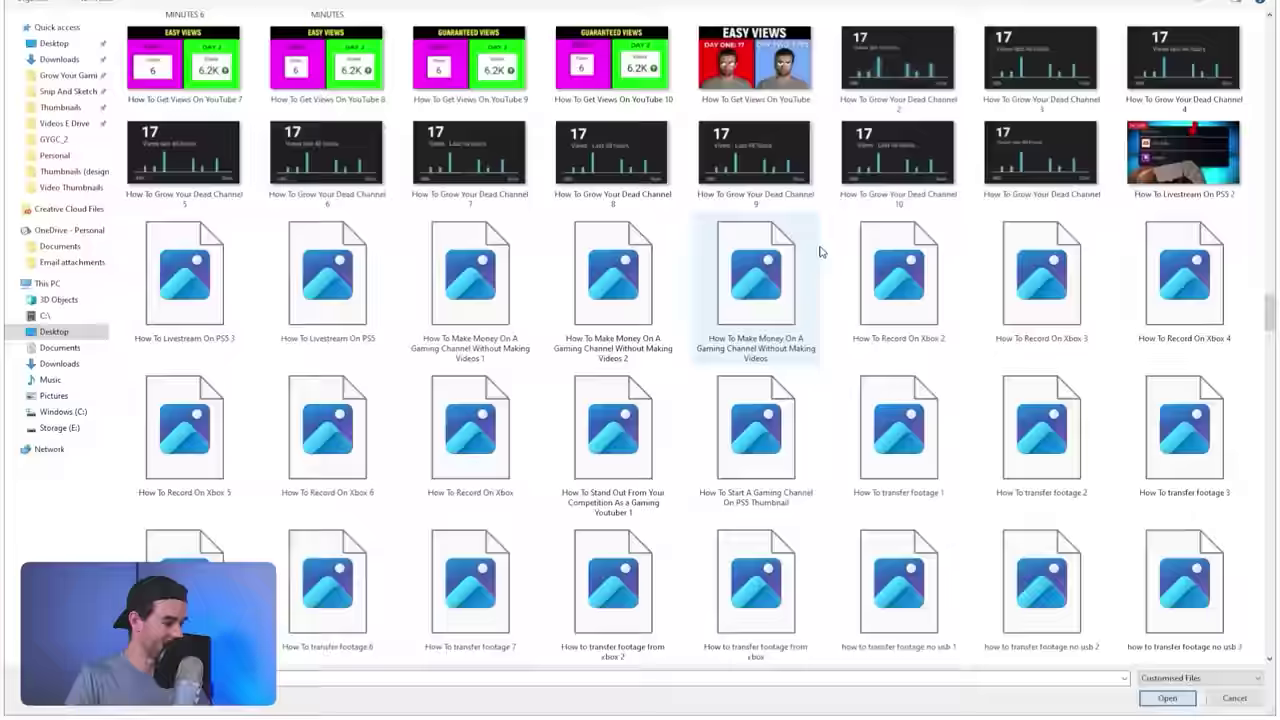
scroll(819, 251, down, 5)
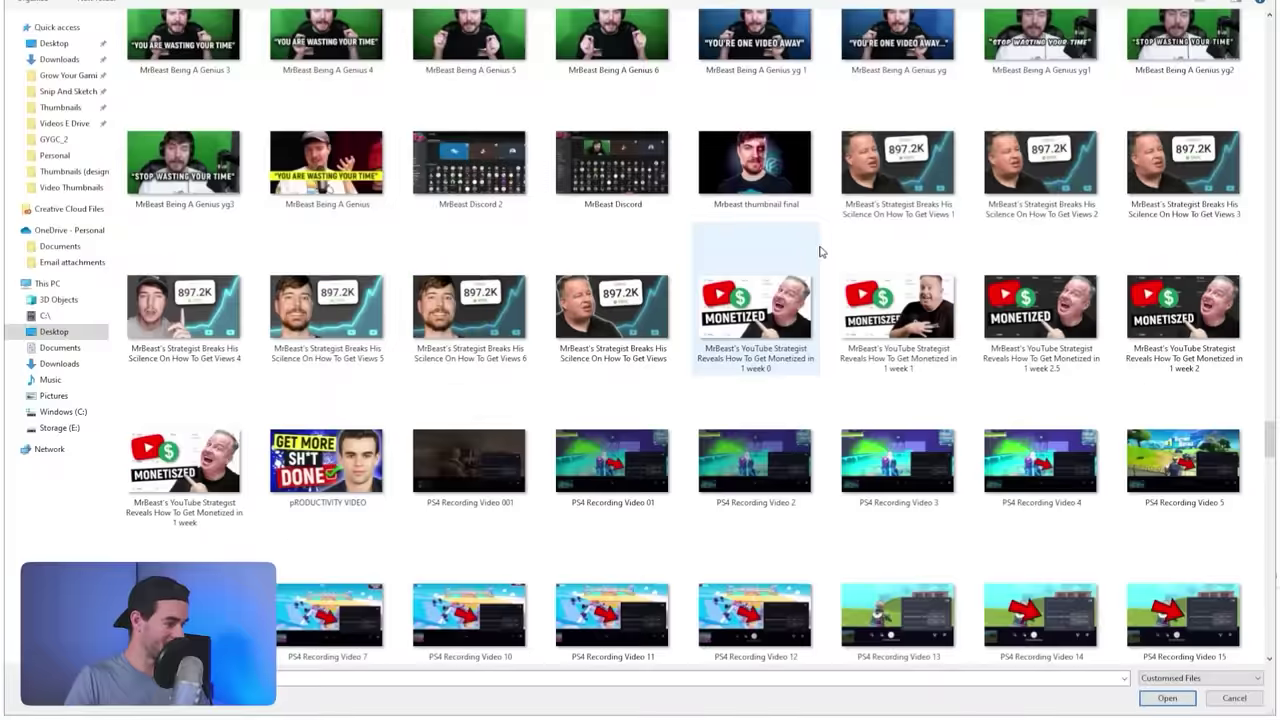
scroll(819, 251, up, 10)
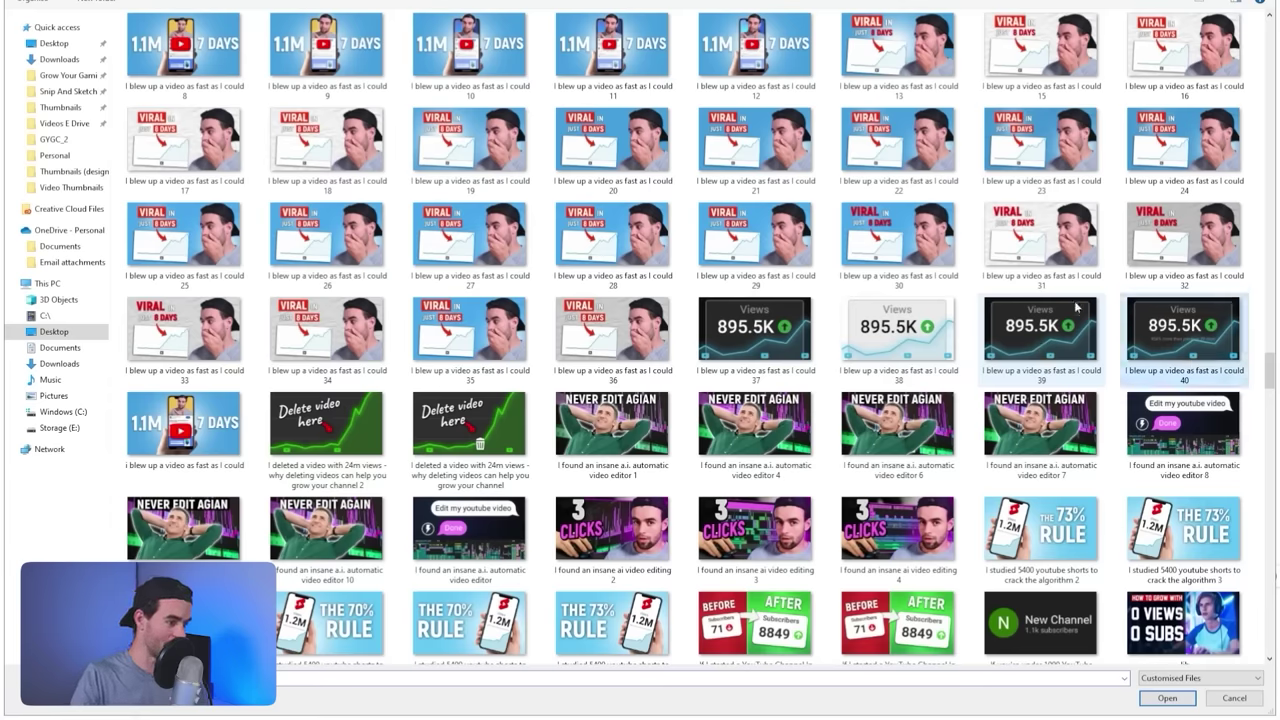
scroll(1076, 307, up, 3)
shift+click(370, 240)
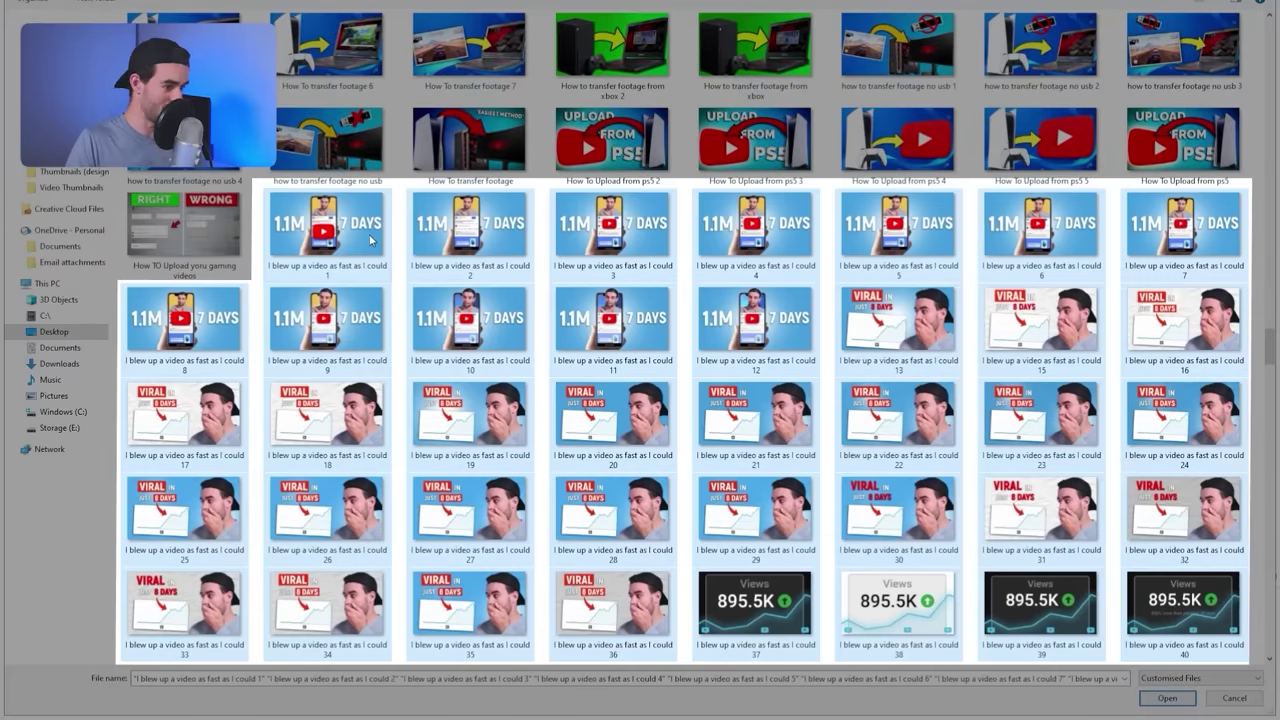
scroll(370, 240, down, 6)
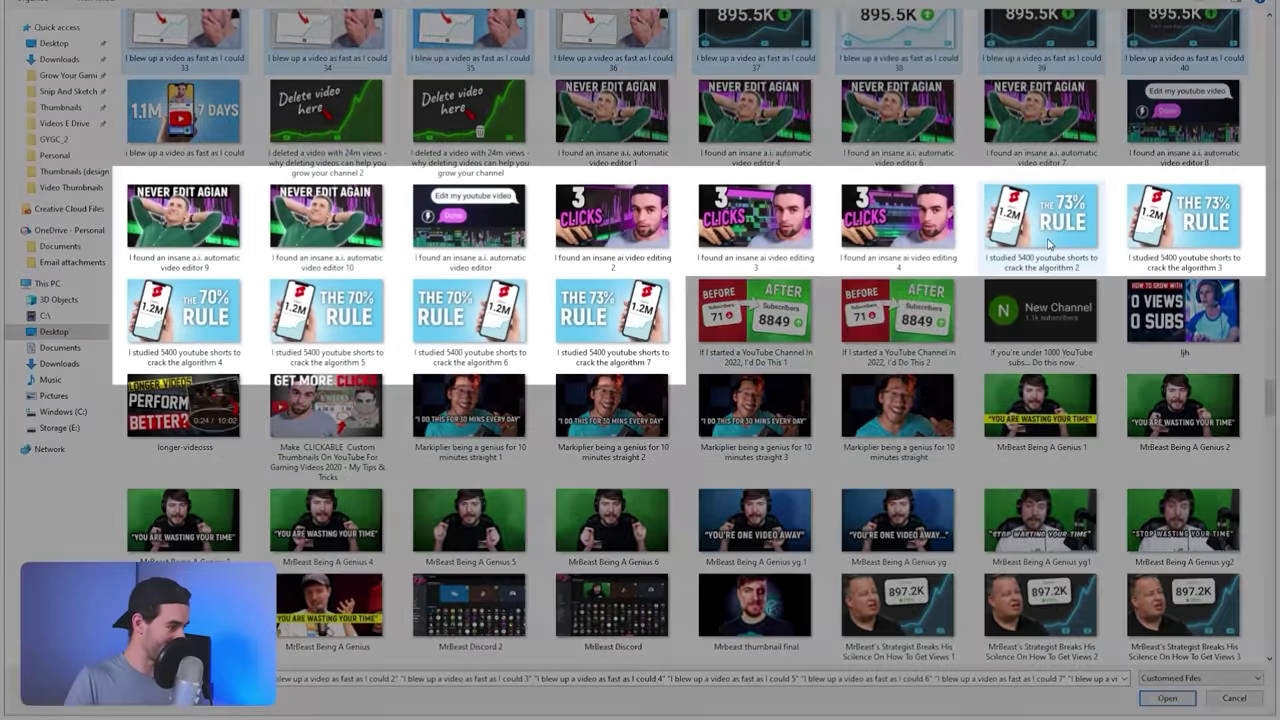
click(1167, 698)
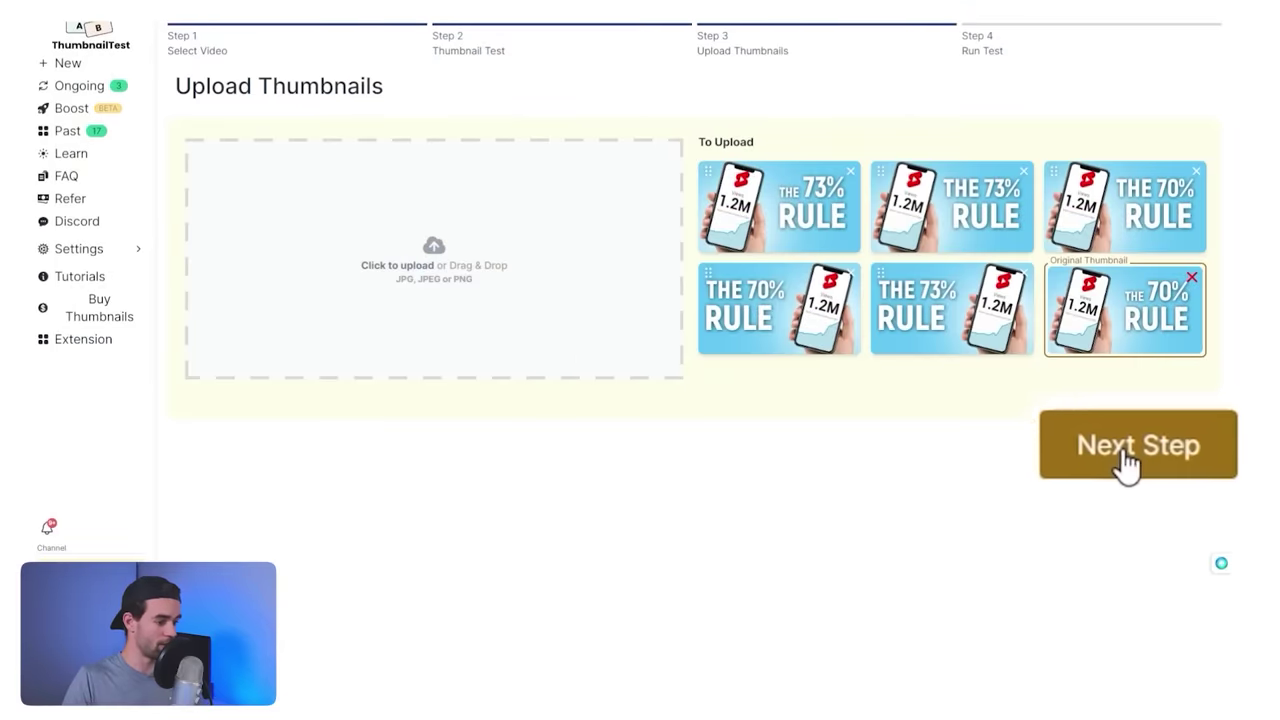
Step: Advance to Run Test with the original thumbnail still included and the format set to Consecutive
click(1127, 462)
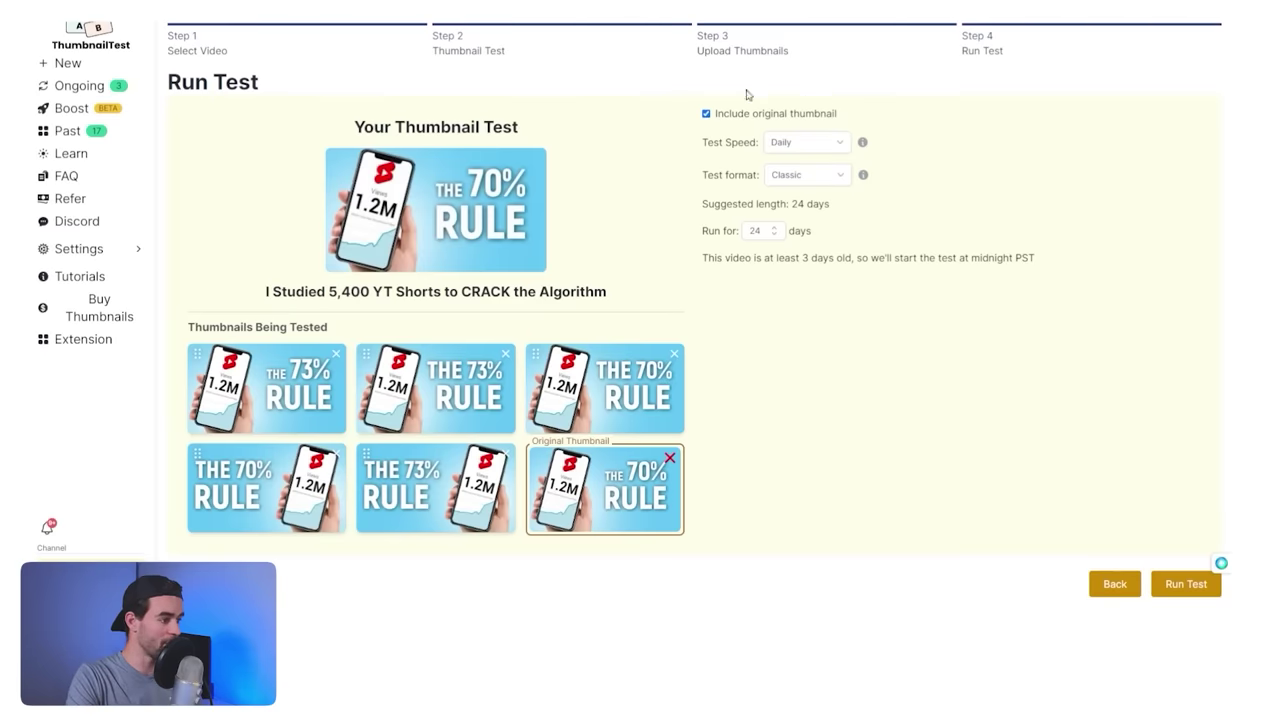
click(707, 114)
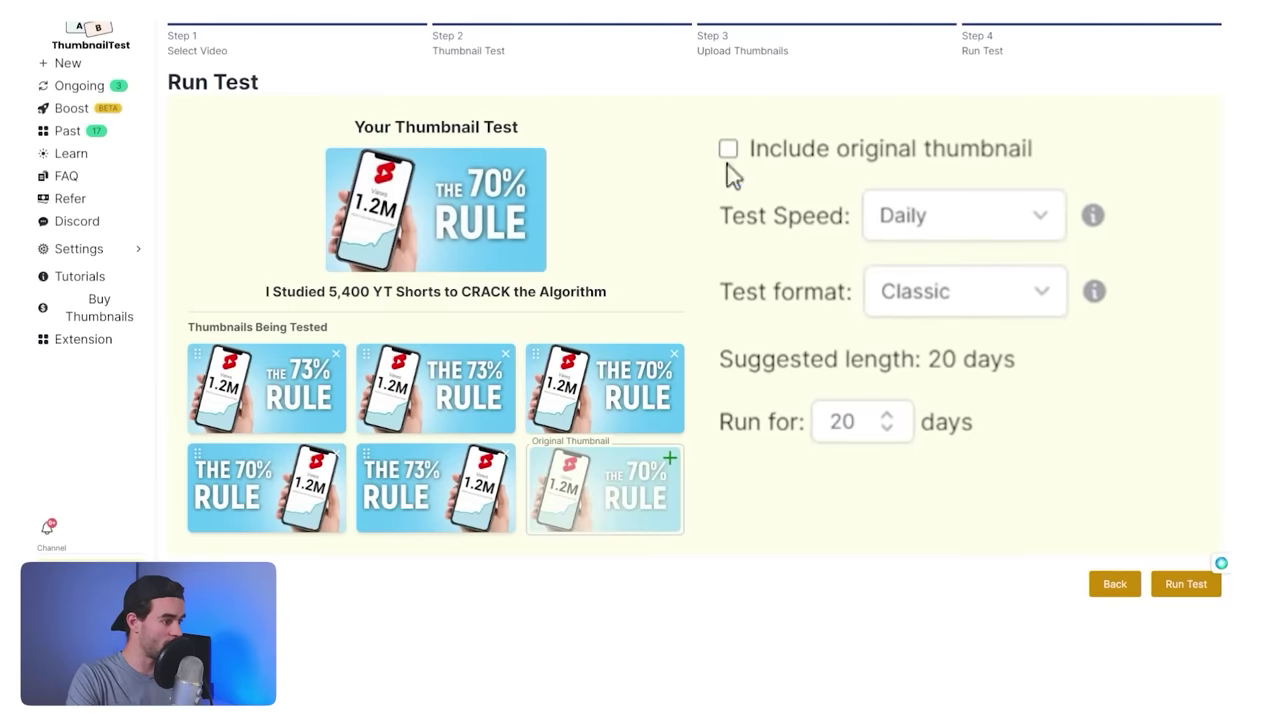
click(729, 150)
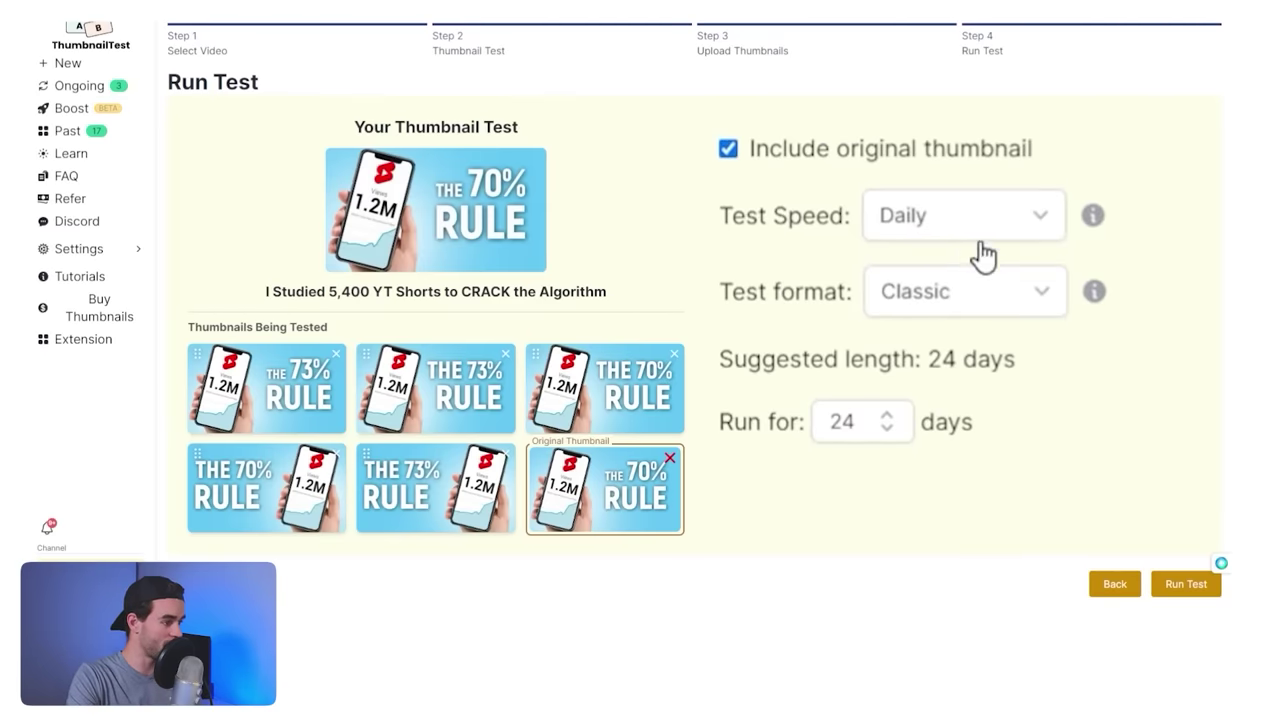
click(972, 294)
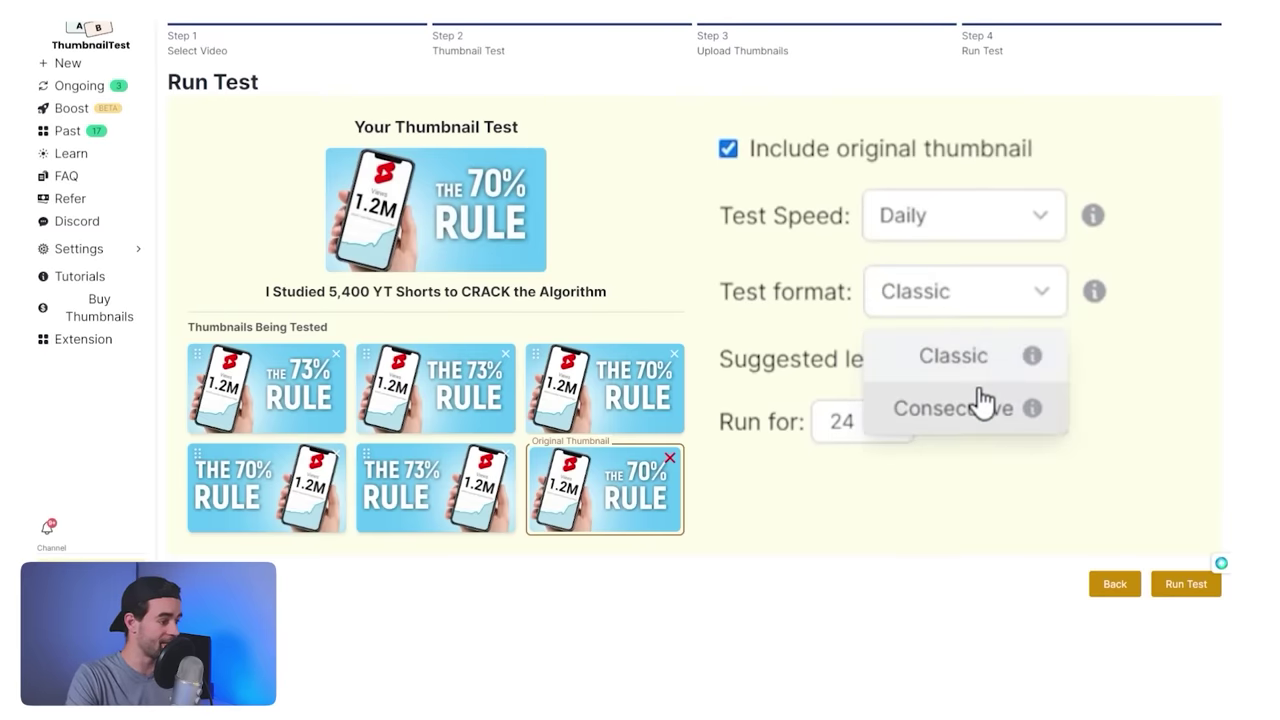
click(975, 420)
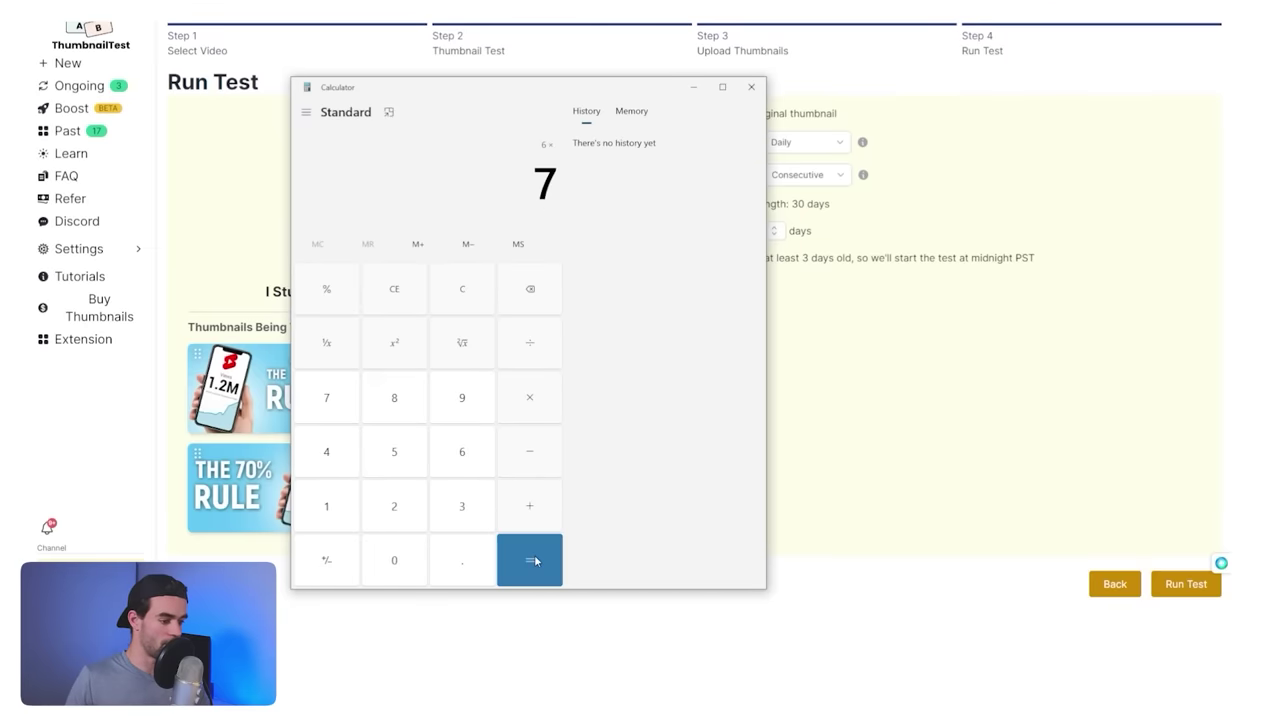
Step: Compute 6 × 7 = 42 in Calculator and set the test to run for 42 days
click(533, 560)
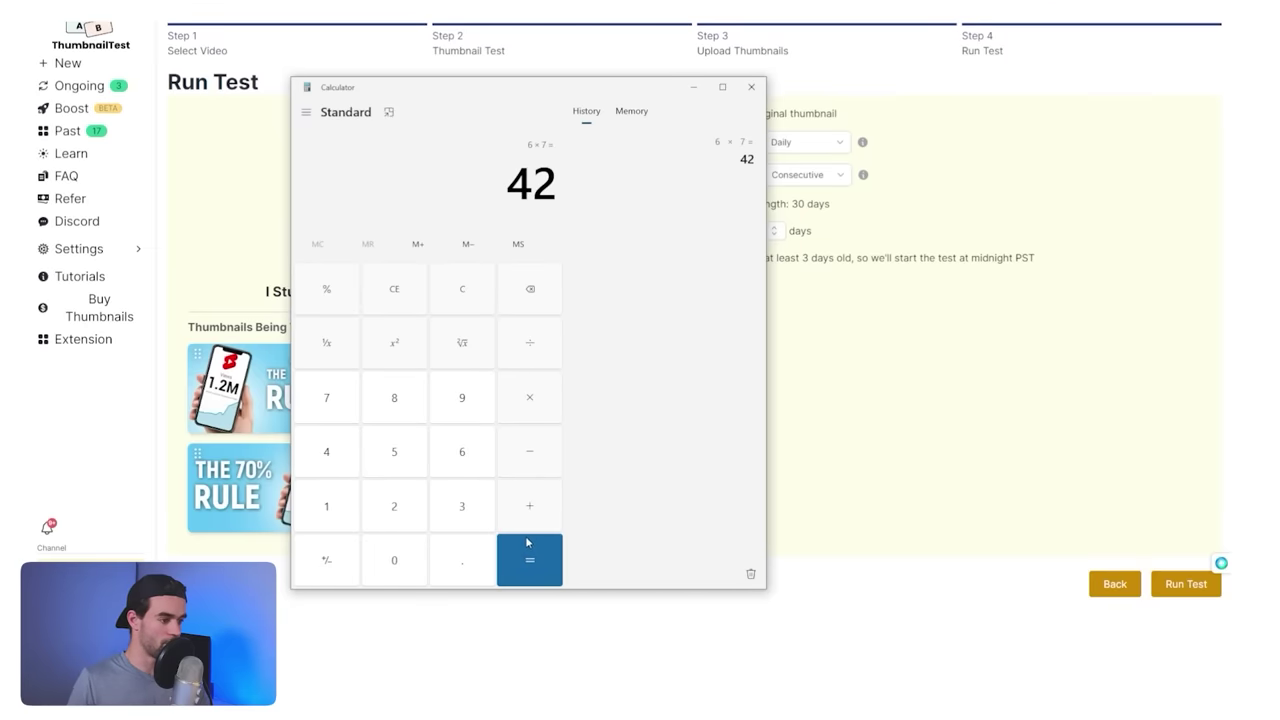
click(697, 87)
click(790, 142)
scroll(768, 175, down, 3)
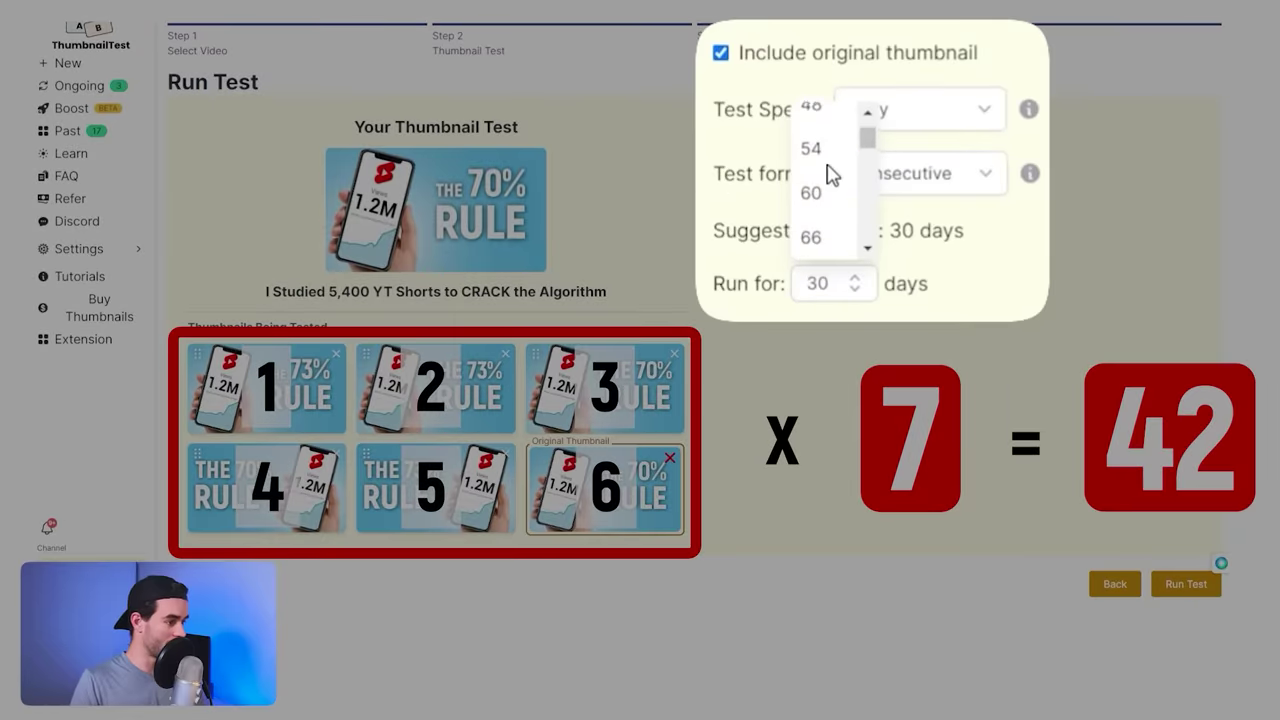
scroll(829, 190, up, 1)
scroll(829, 208, up, 2)
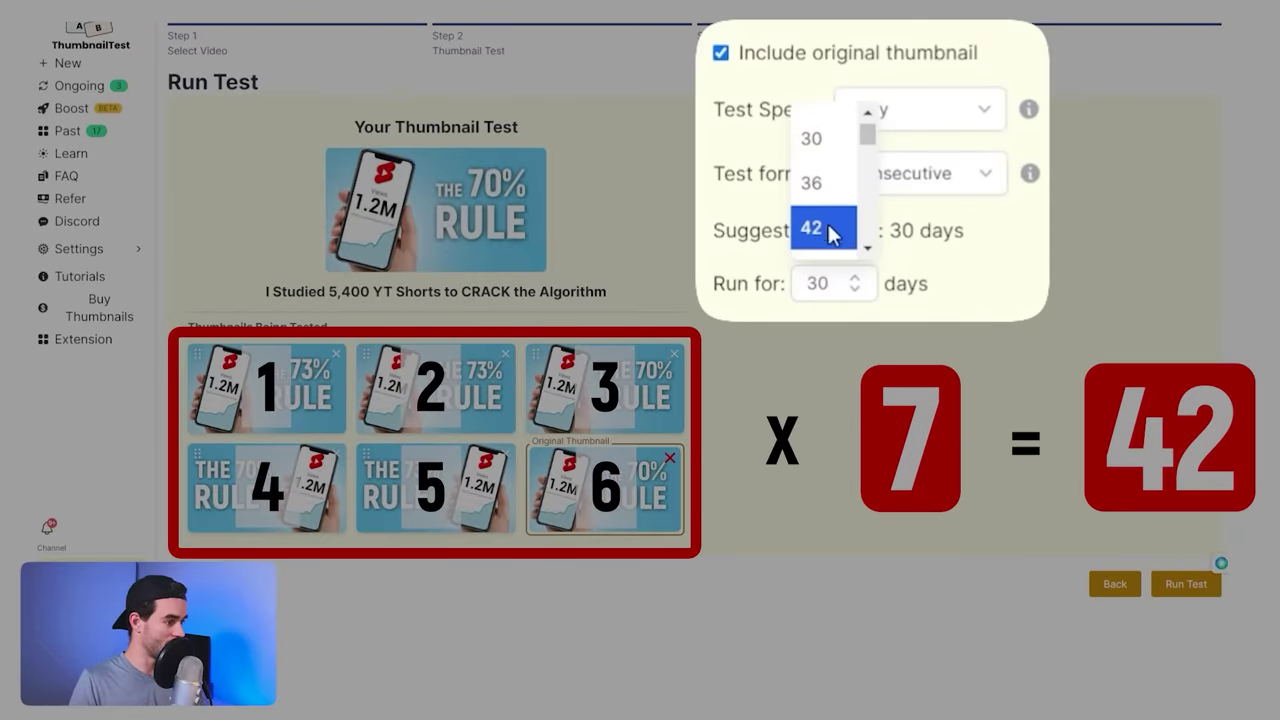
click(810, 229)
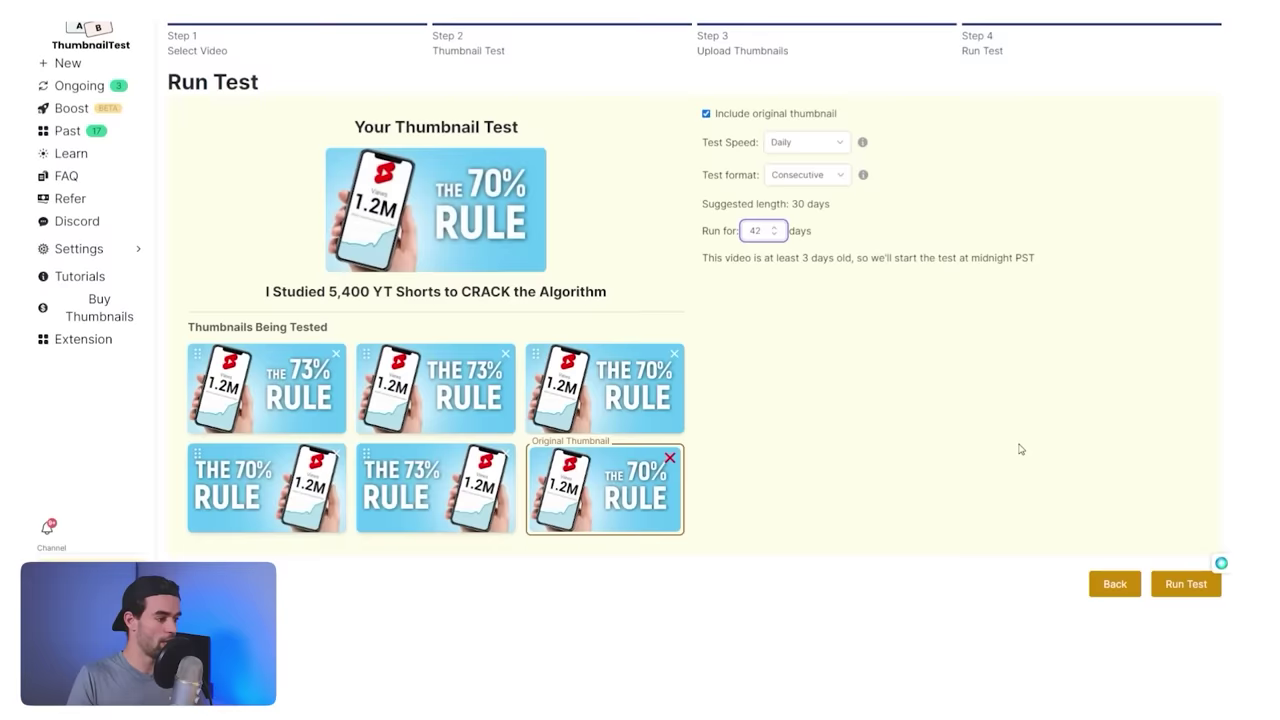
Step: Start the 42-day test, dismiss the Test started popup, and view Ongoing Tests
click(1172, 592)
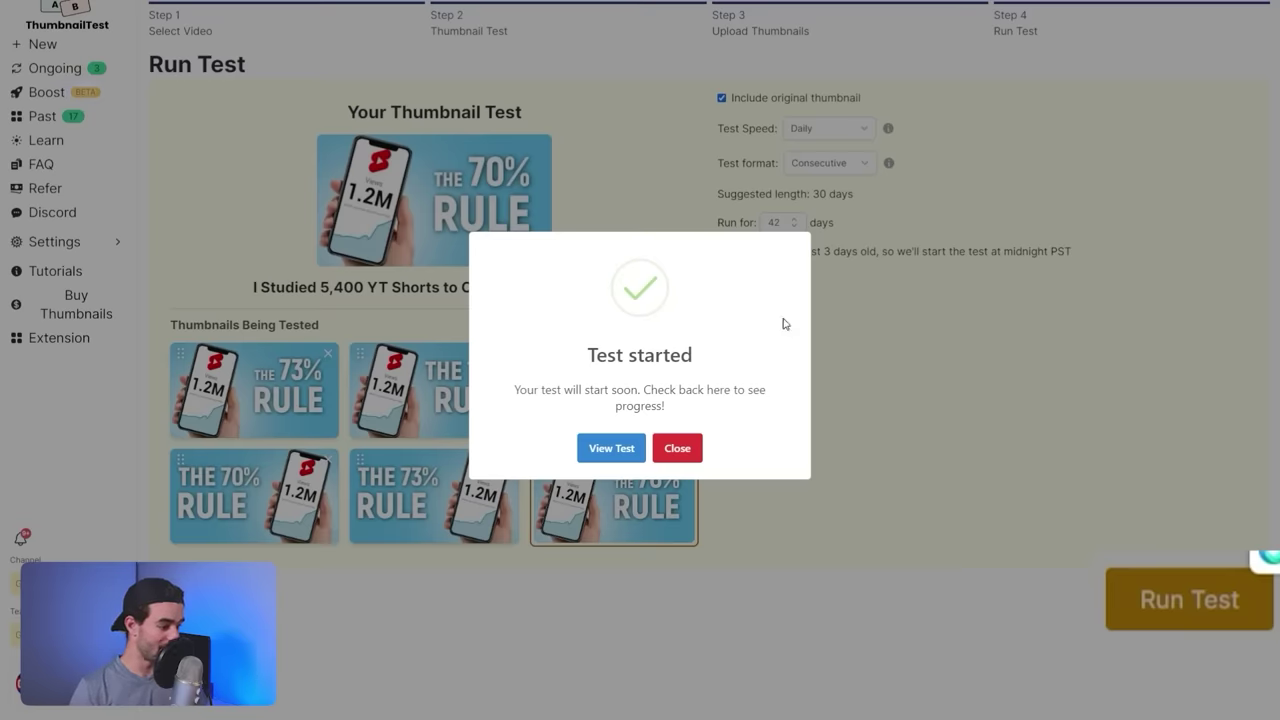
click(616, 447)
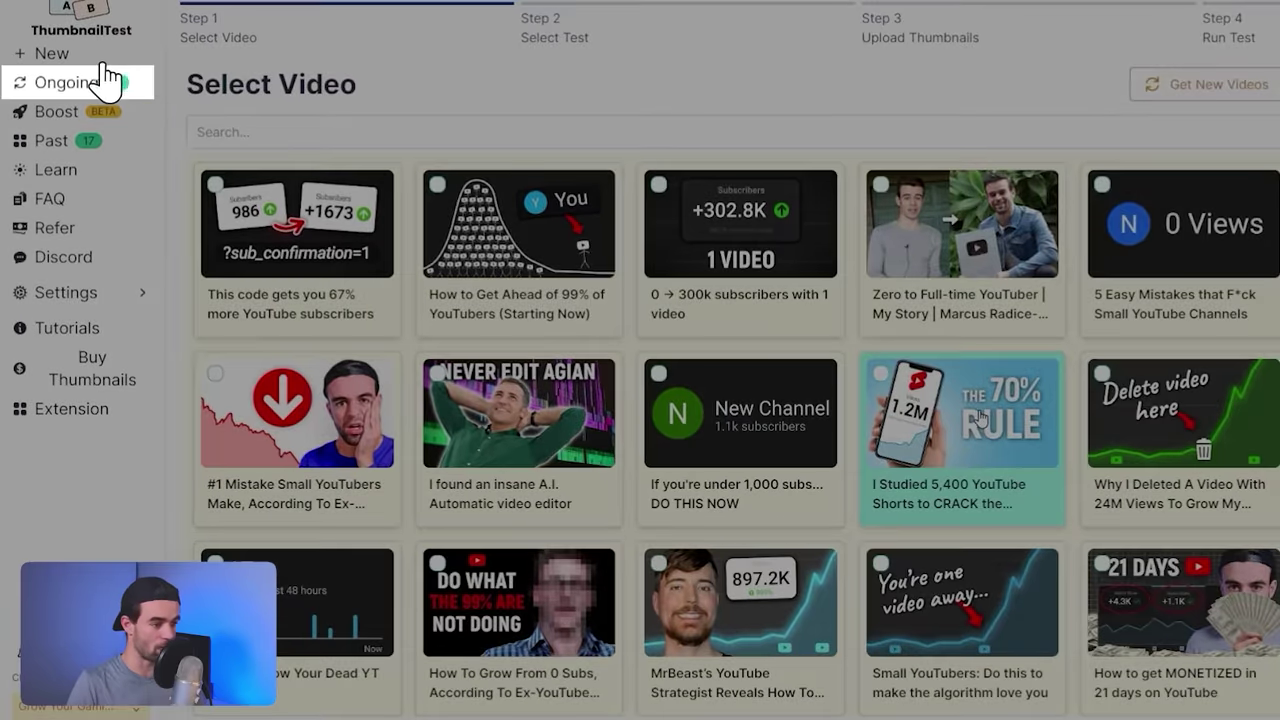
click(108, 80)
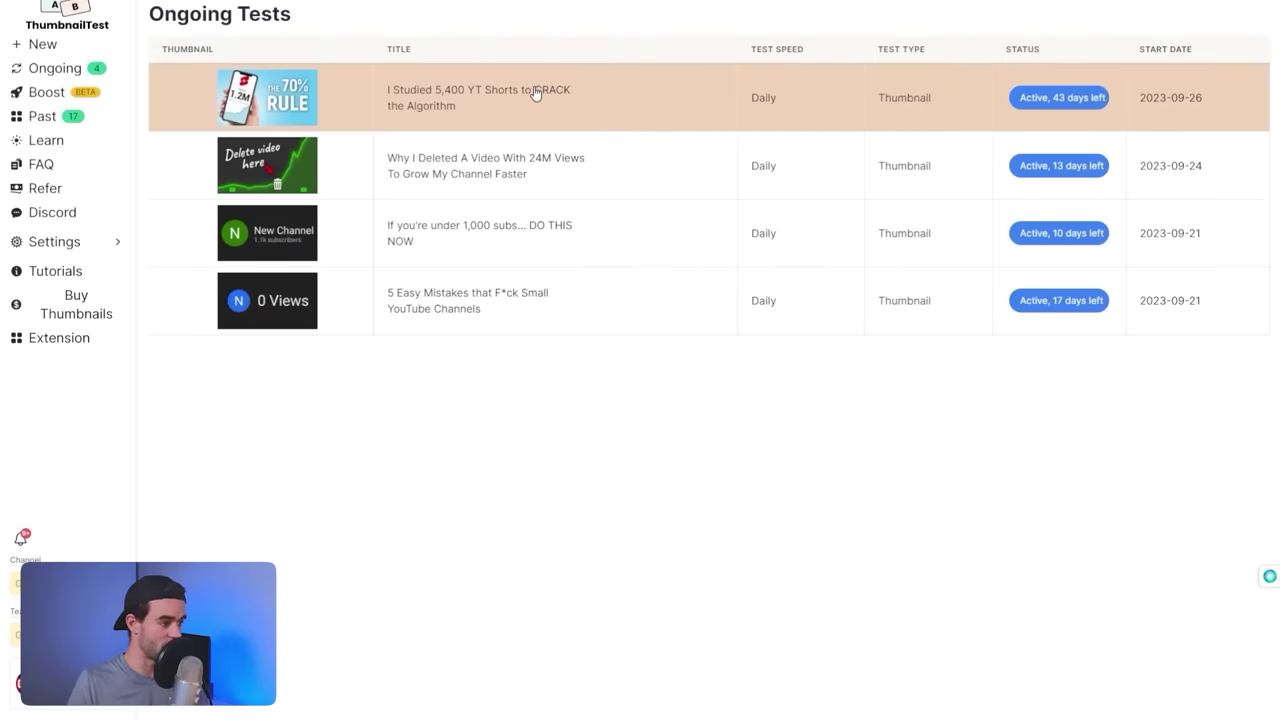
Step: Open the first Ongoing Tests row to see the six thumbnails' 6-day schedule
click(535, 93)
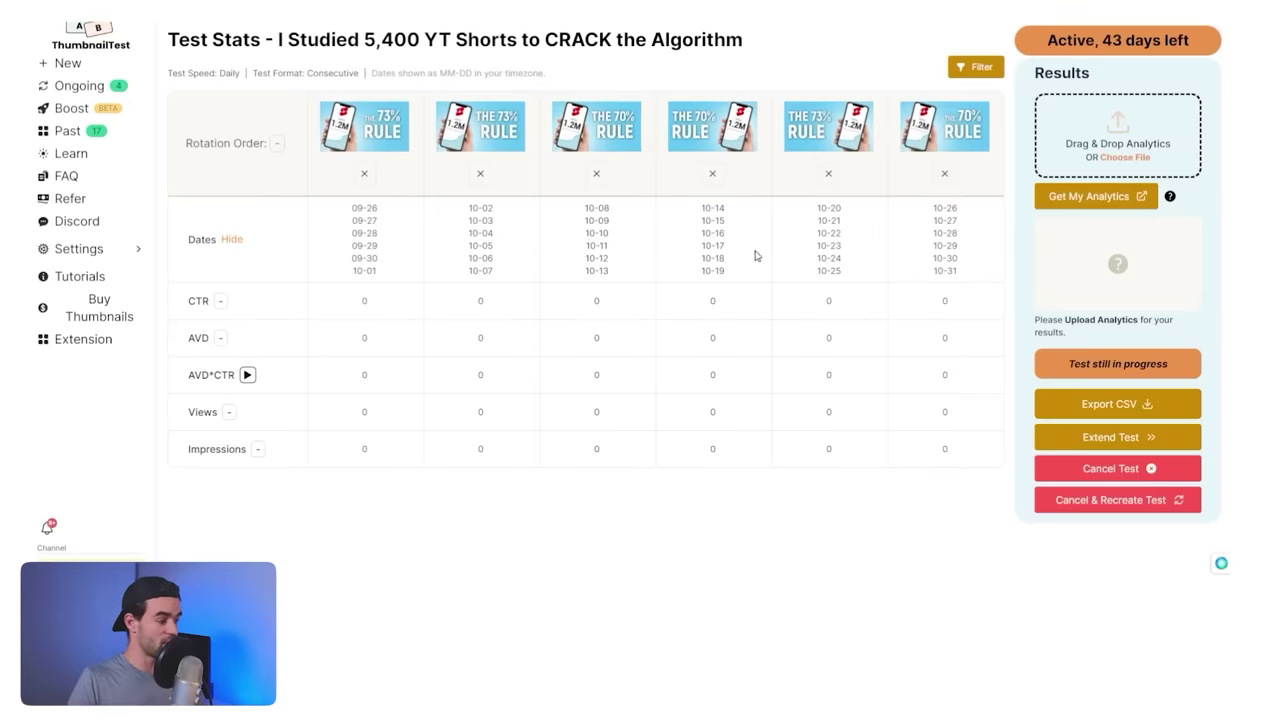